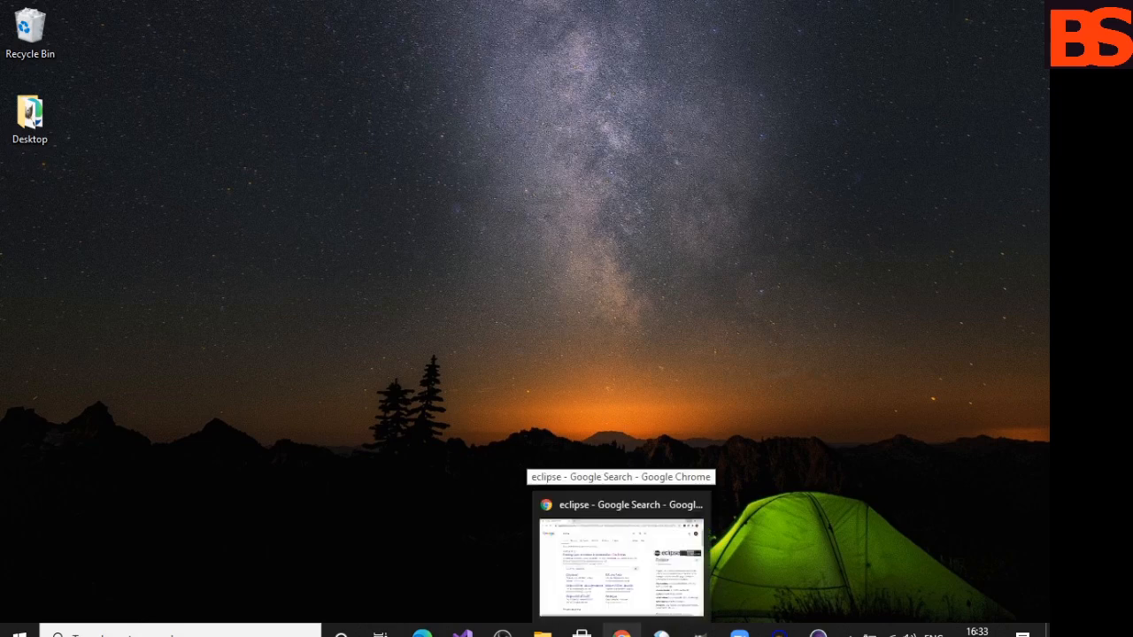
- Open the browser and go from the eclipse search results to the Eclipse Foundation's downloads page
click(622, 634)
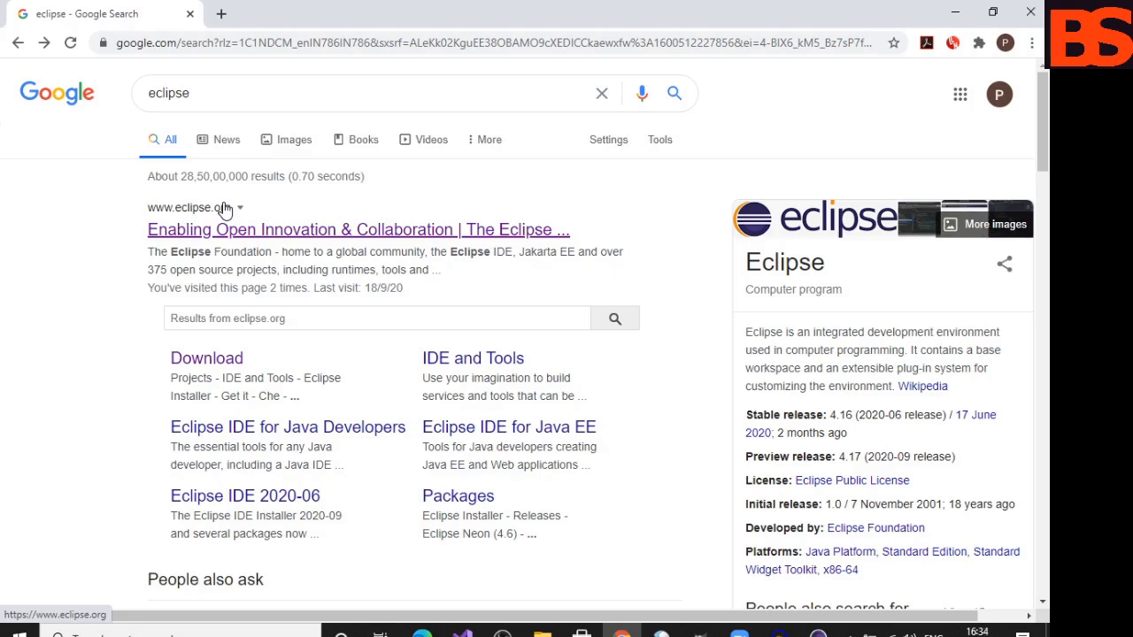
click(220, 238)
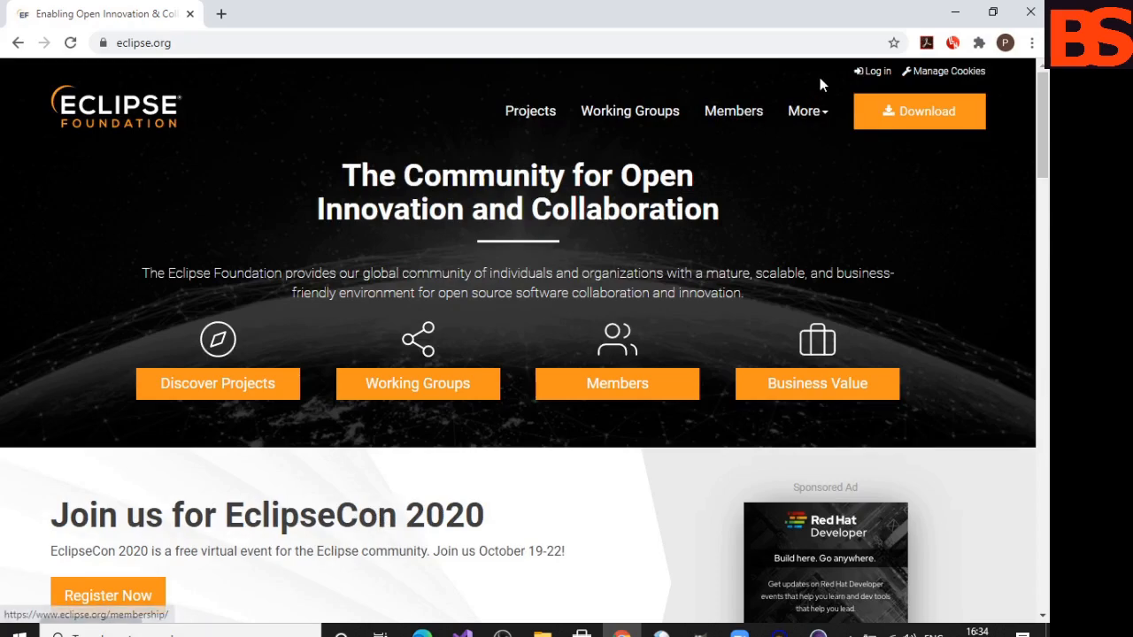
click(926, 121)
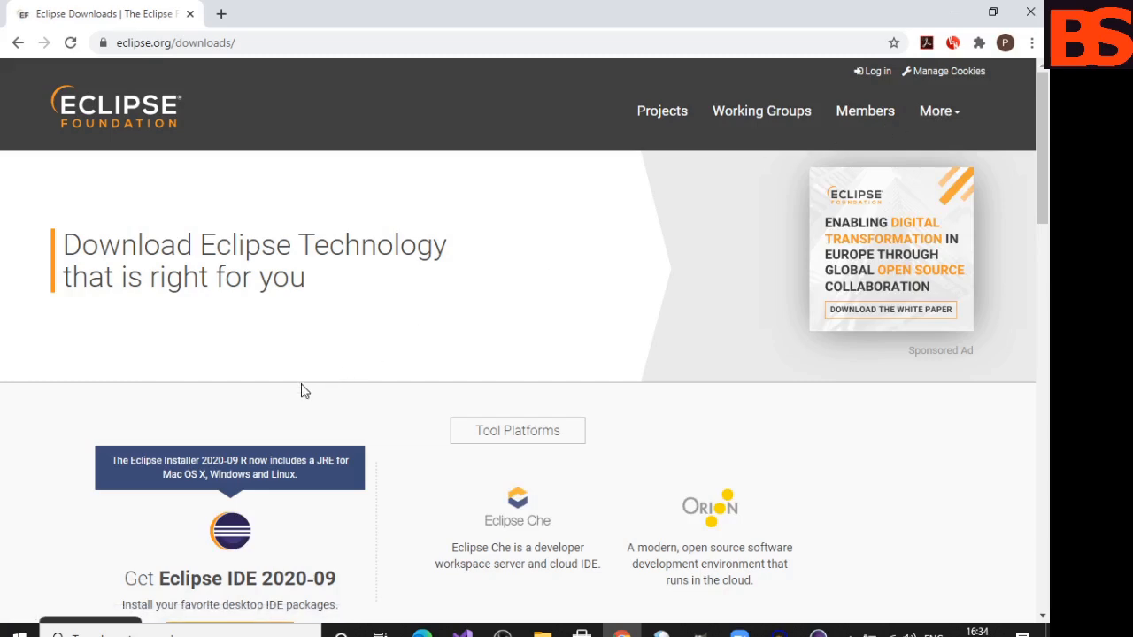
- Open the 64-bit installer's download page for Eclipse IDE 2020-09
scroll(300, 391, down, 1)
scroll(301, 391, down, 1)
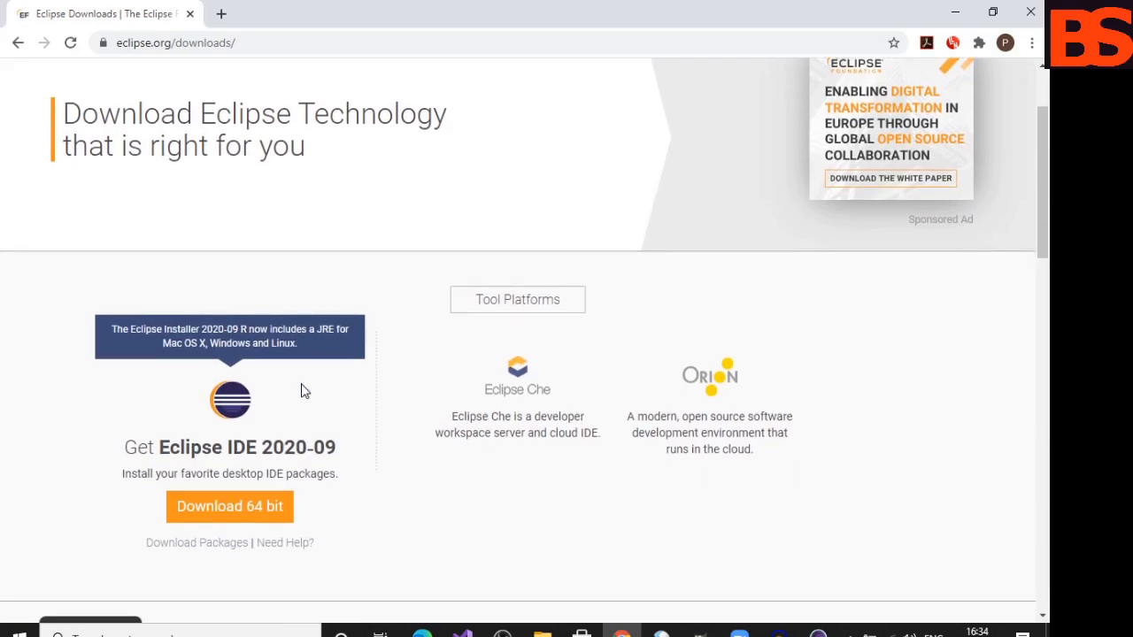
scroll(301, 391, down, 1)
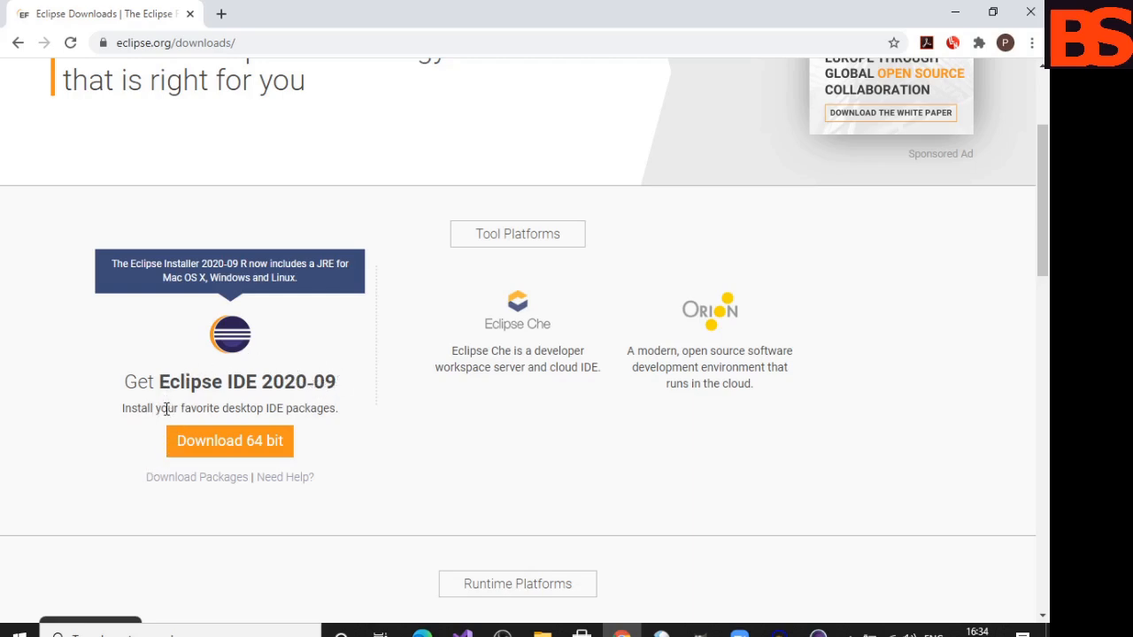
click(198, 447)
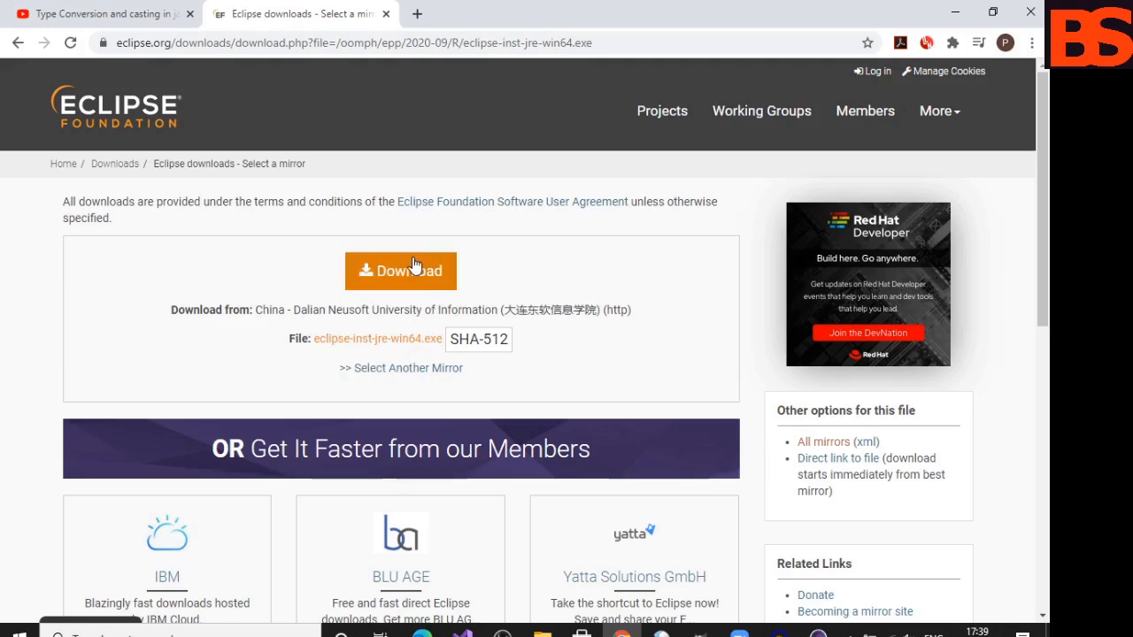
- Try to download the installer file eclipse-inst-jre-win64.exe from the offered mirror
click(399, 339)
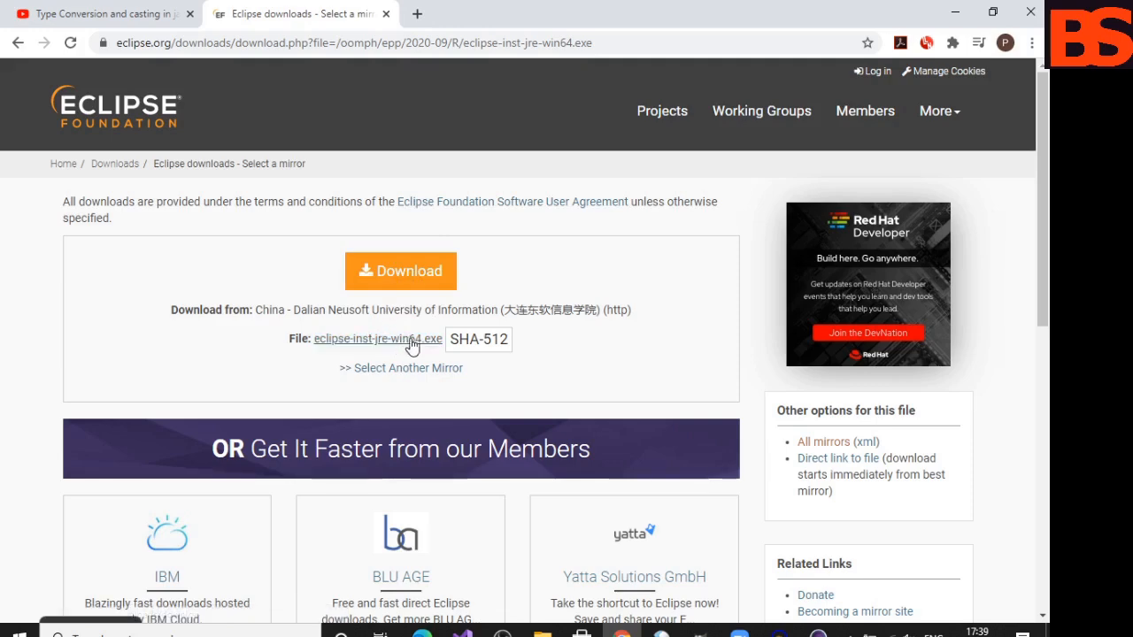
click(413, 344)
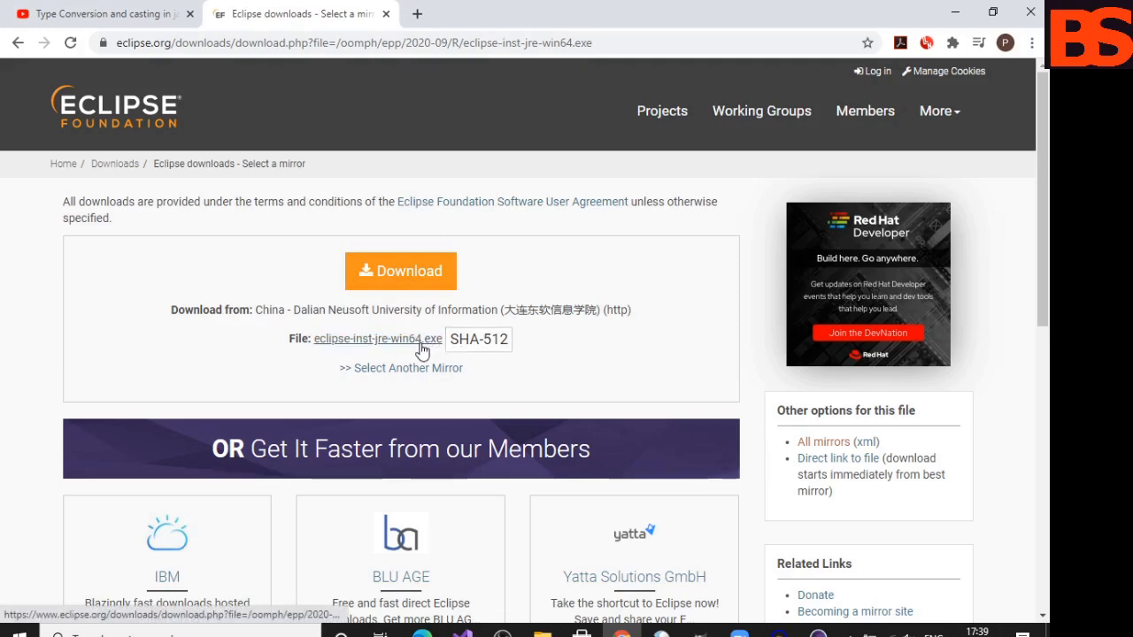
click(412, 277)
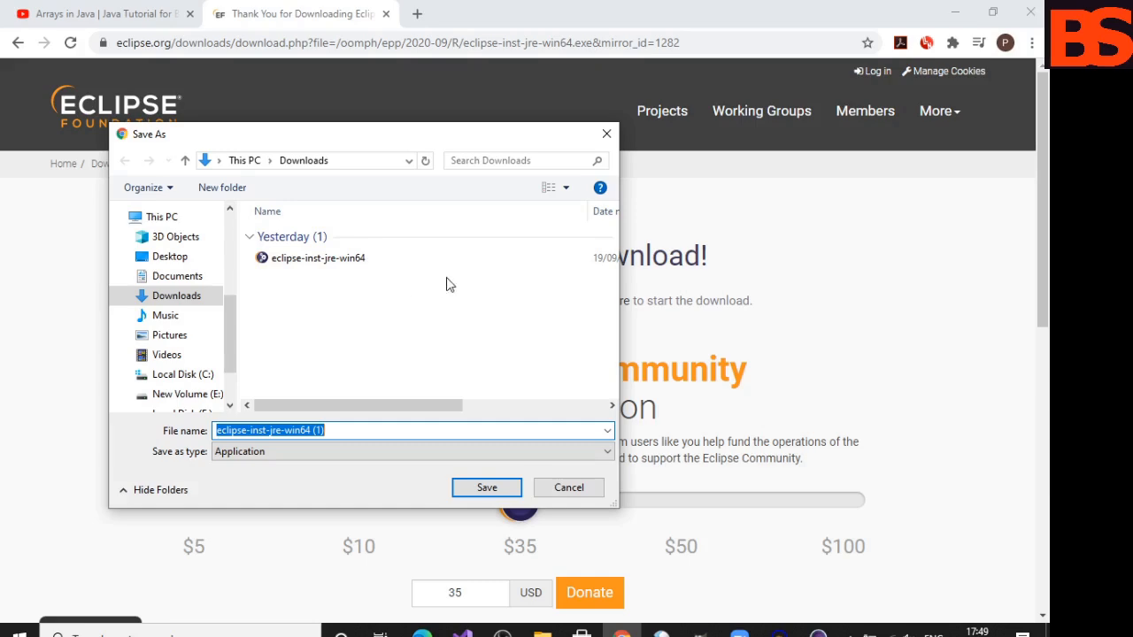
click(571, 490)
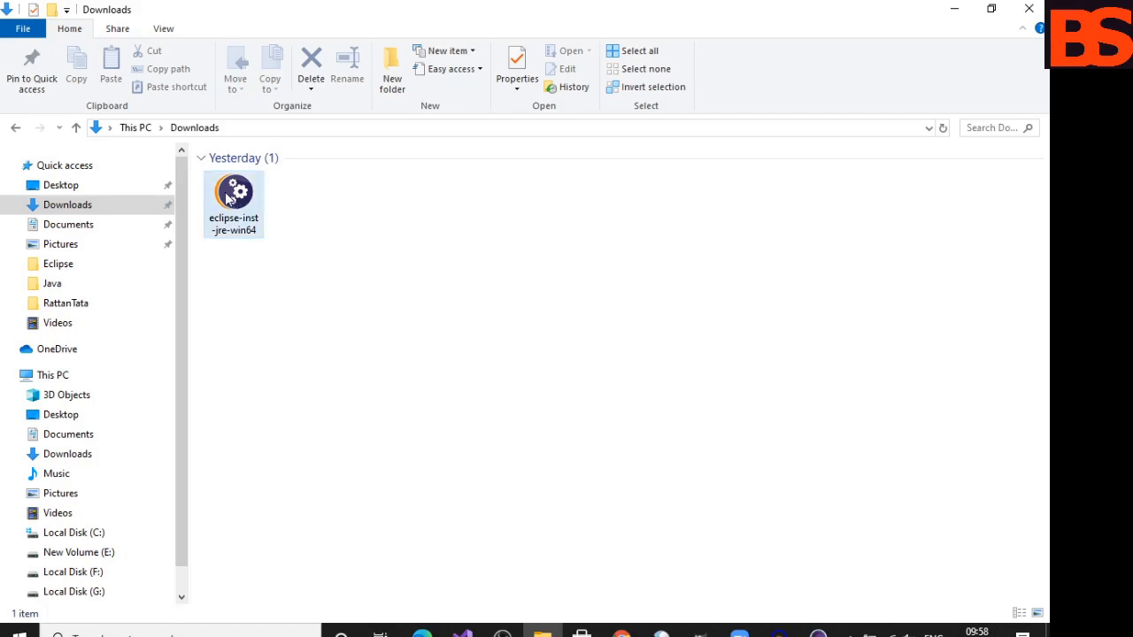
- Run the eclipse-inst-jre-win64 installer from Downloads and install Eclipse IDE for Java Developers with the default settings, accepting the user agreement
click(228, 198)
double_click(229, 198)
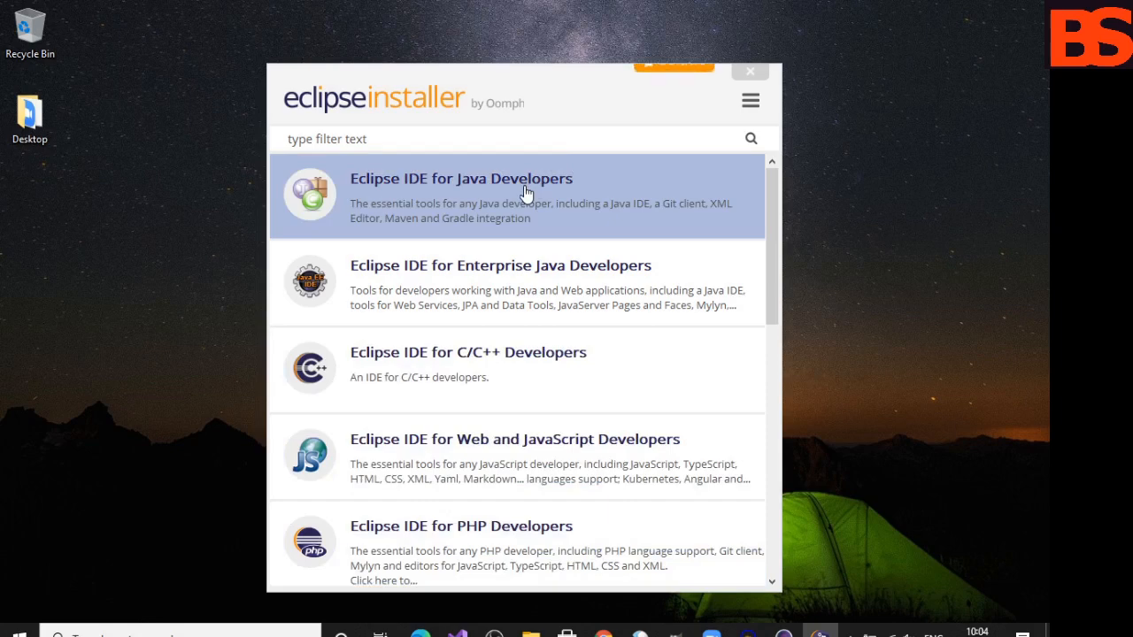
click(463, 181)
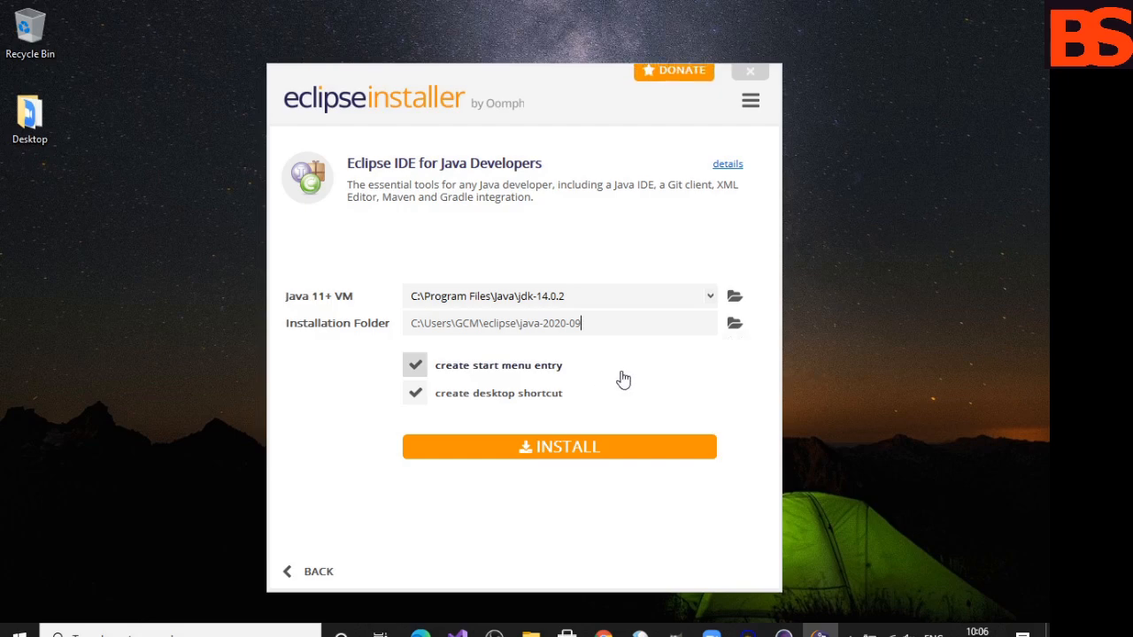
click(607, 449)
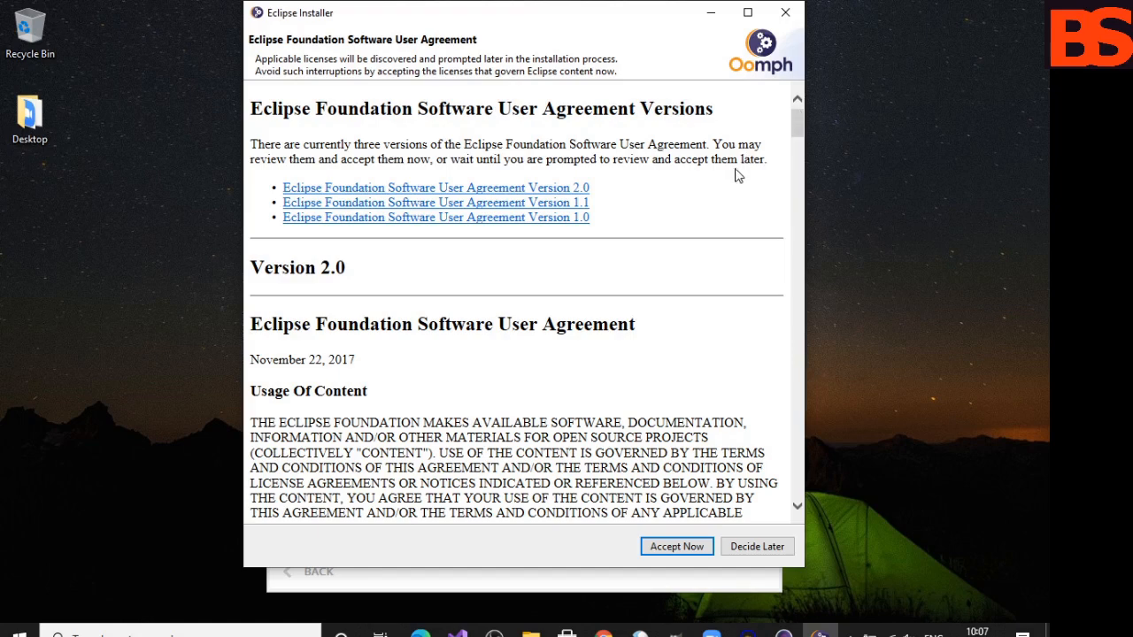
click(670, 547)
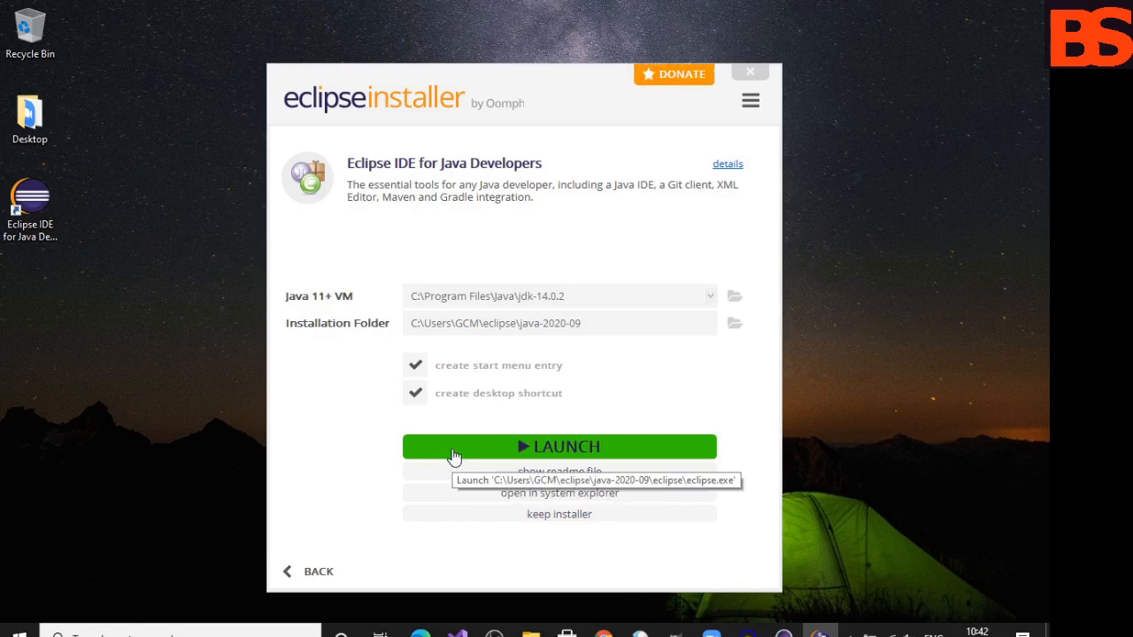
- Launch the installed Eclipse IDE with the suggested eclipse-workspace directory and make it the default workspace without asking again
click(530, 450)
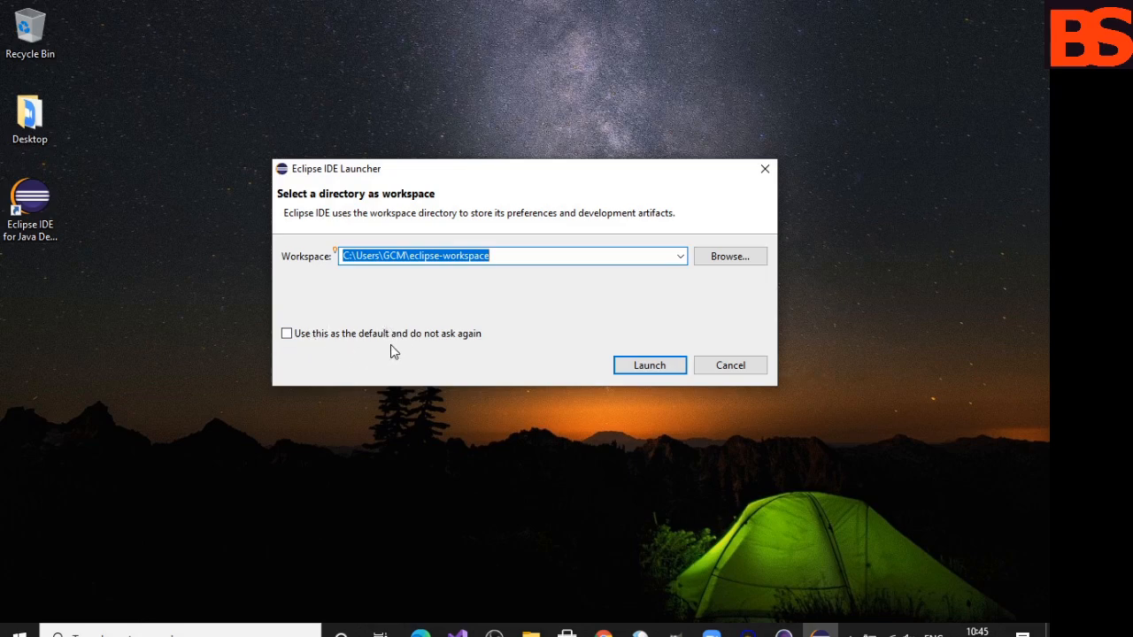
click(286, 333)
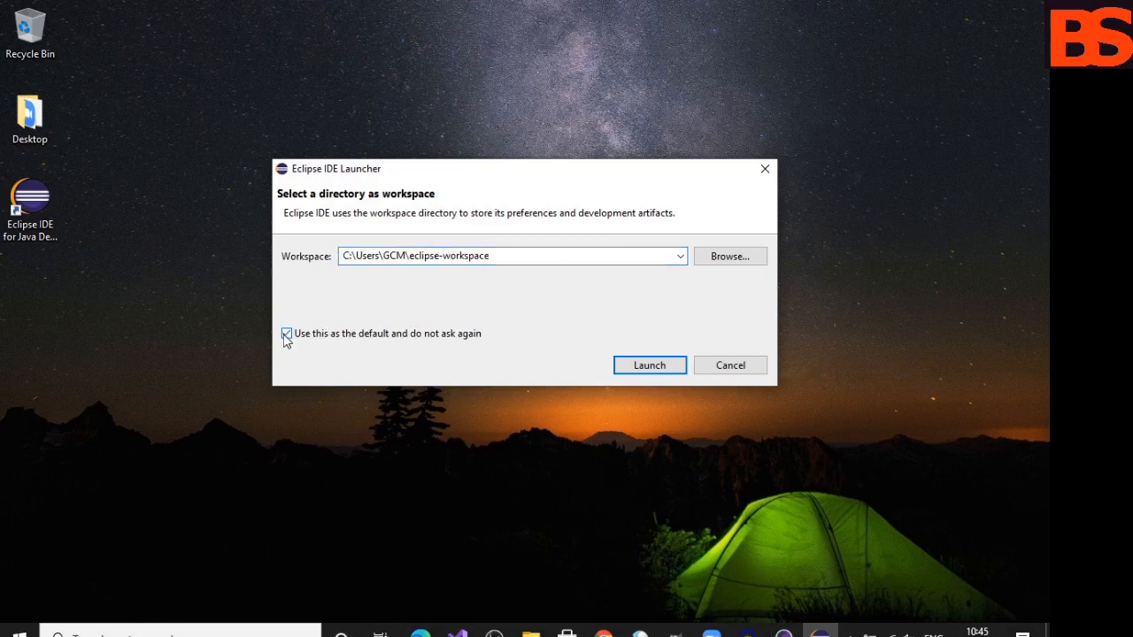
click(649, 366)
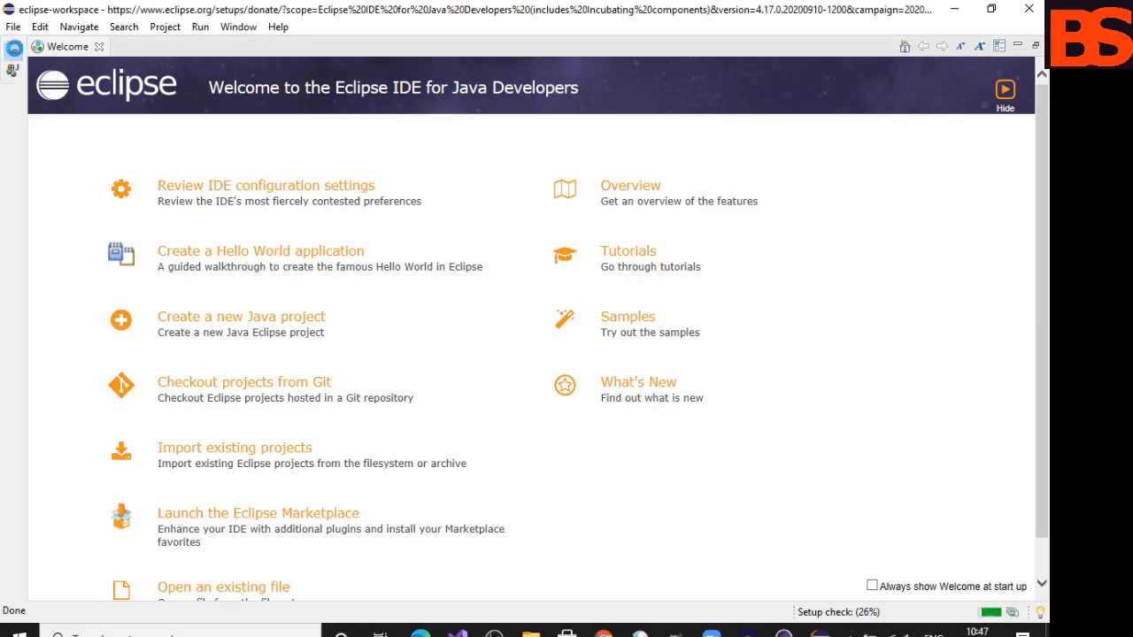
- Restore the maximized Welcome page to show the workbench and minimize the editor area holding the Donate page
click(13, 49)
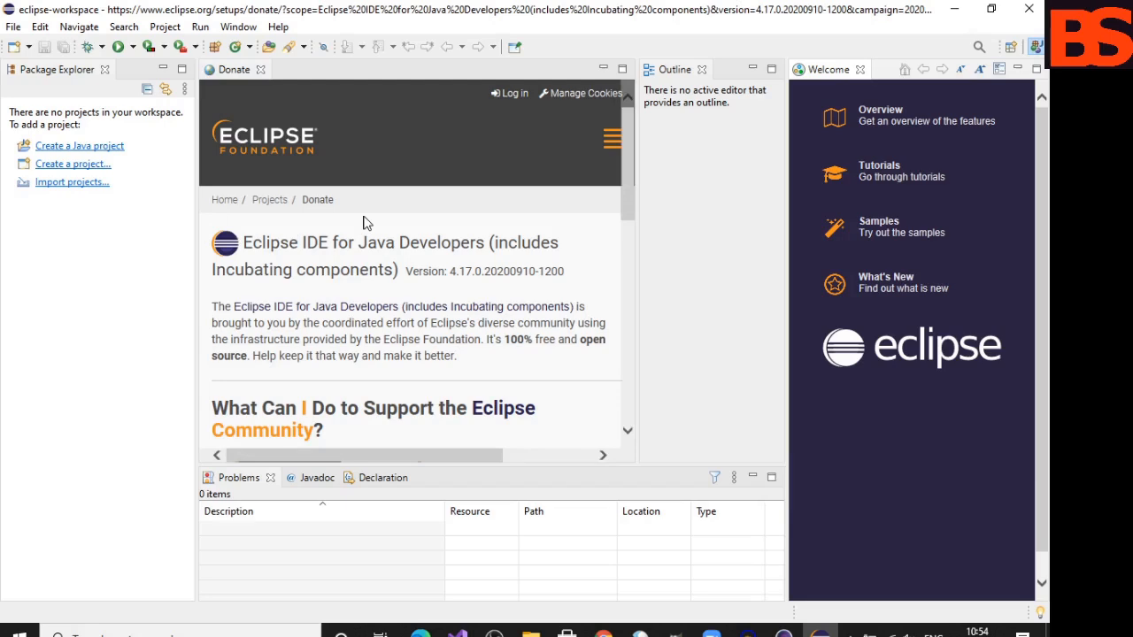
click(605, 69)
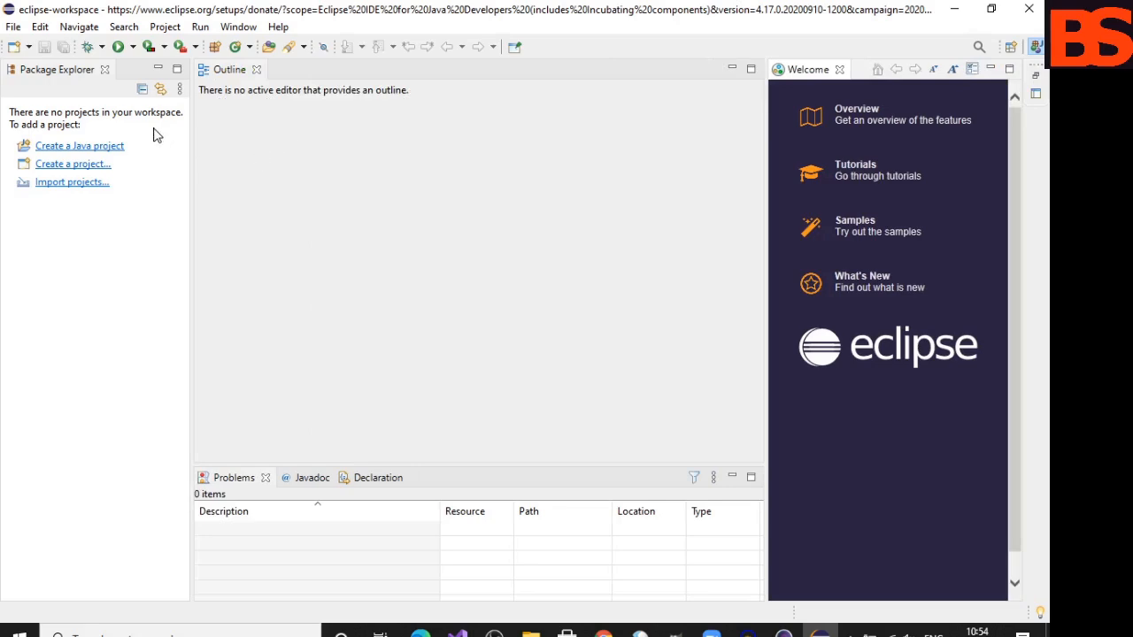
- Create a Java project named HelloWorld with the default settings, including a module-info.java file with module name HelloWorld
click(14, 27)
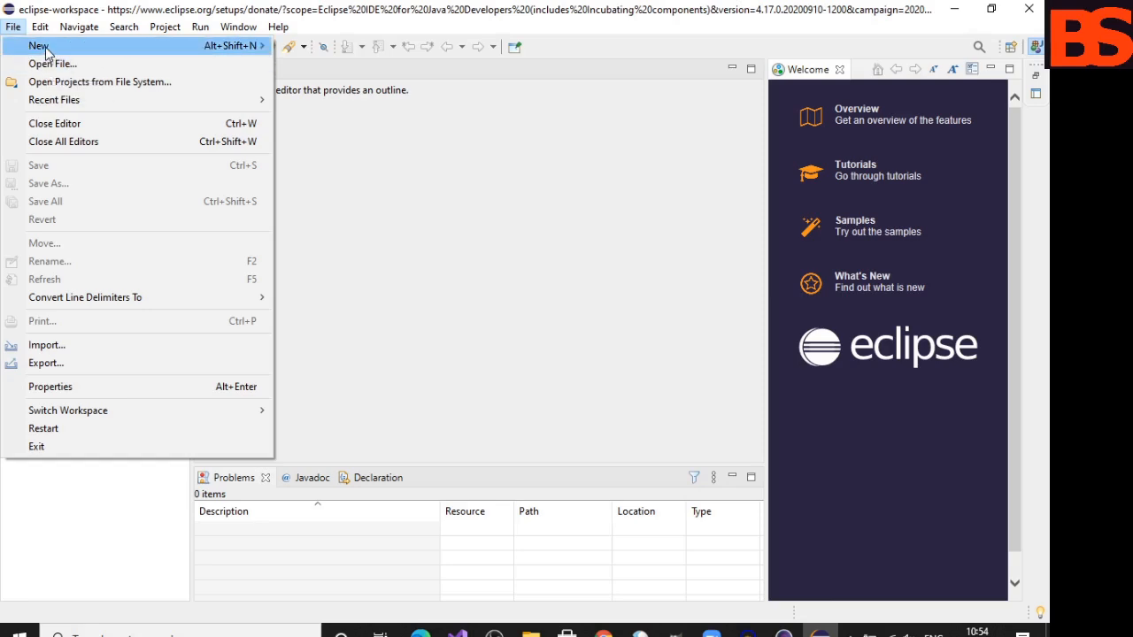
mouse_move(46, 54)
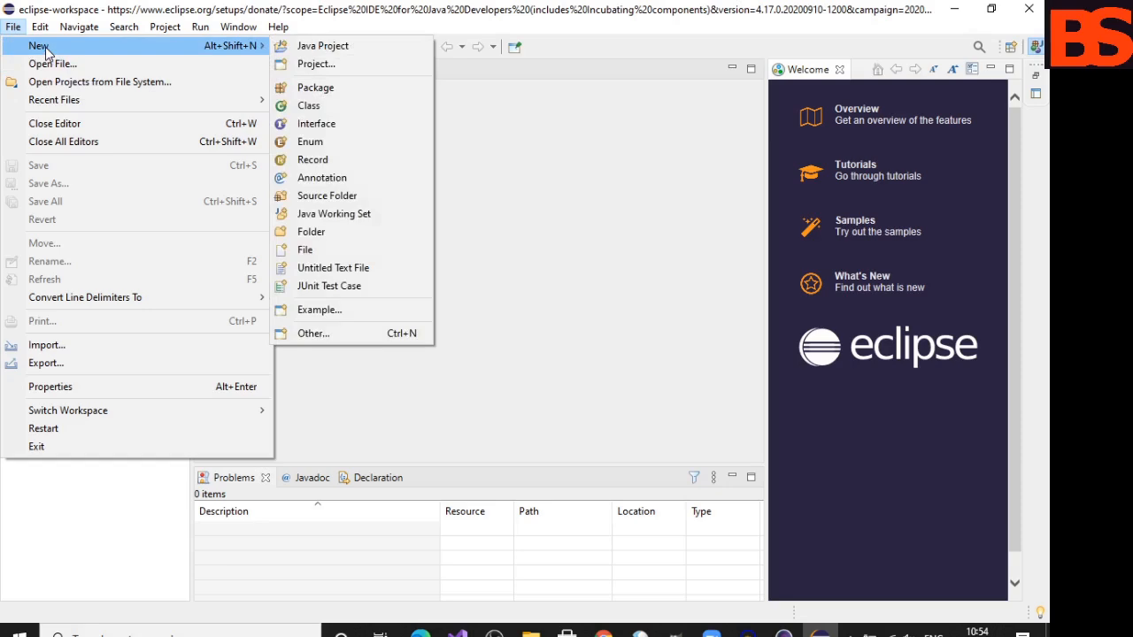
click(323, 46)
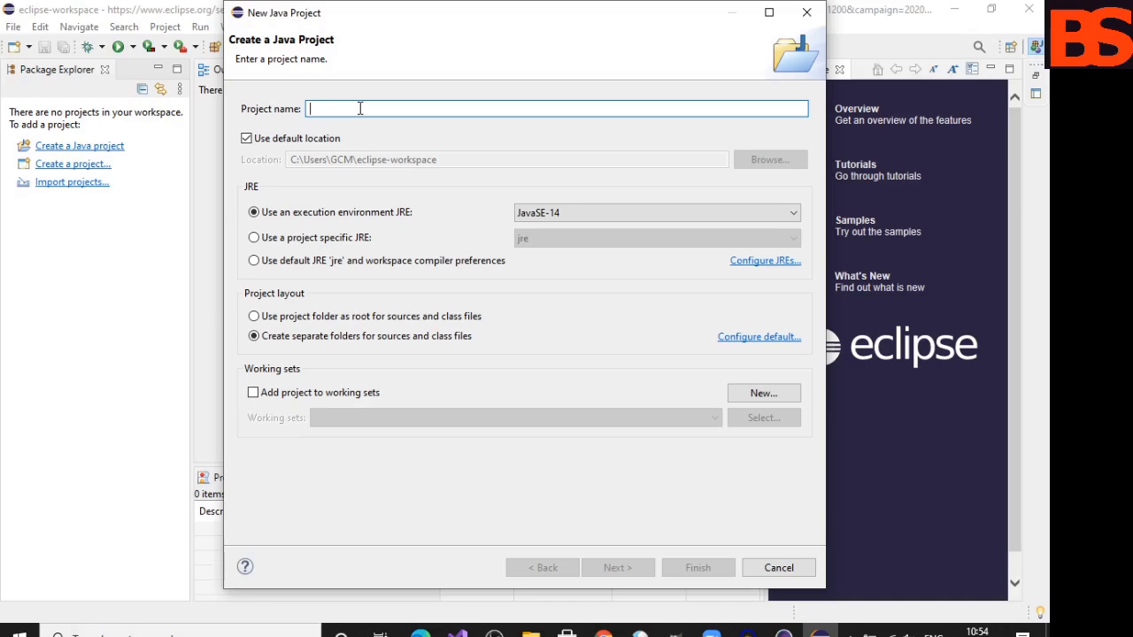
text(Hello)
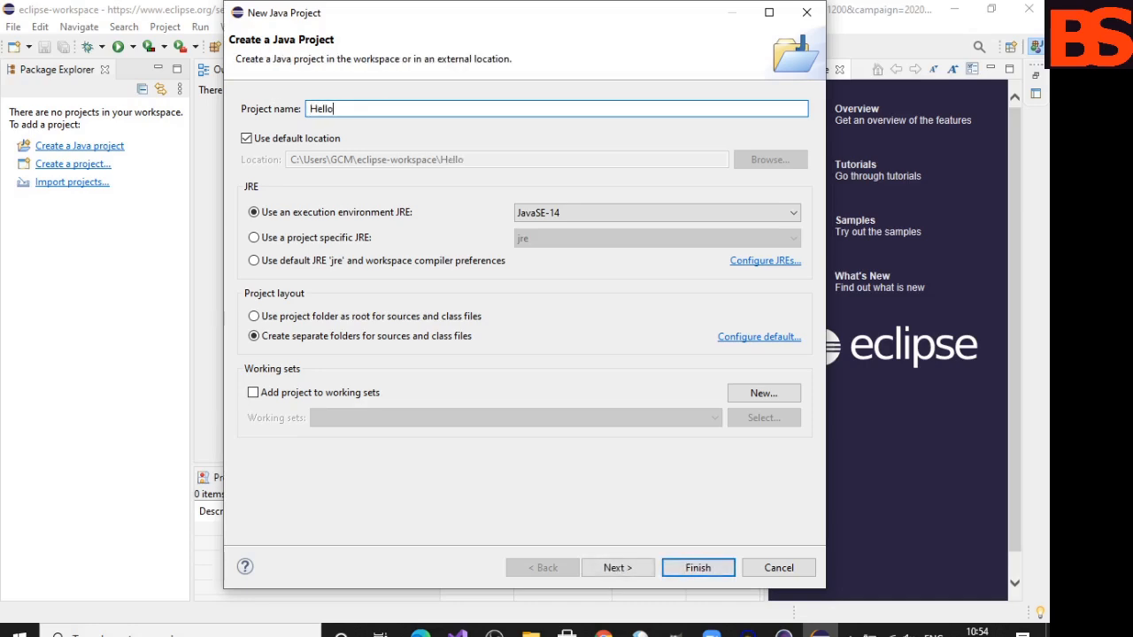
text(World)
click(616, 568)
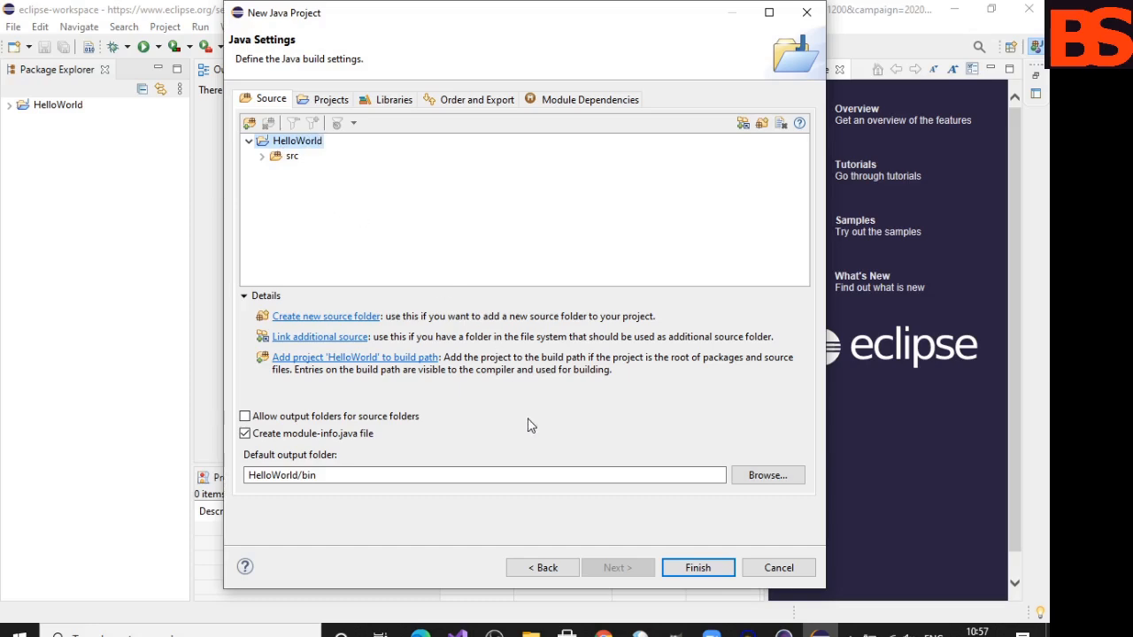
click(694, 570)
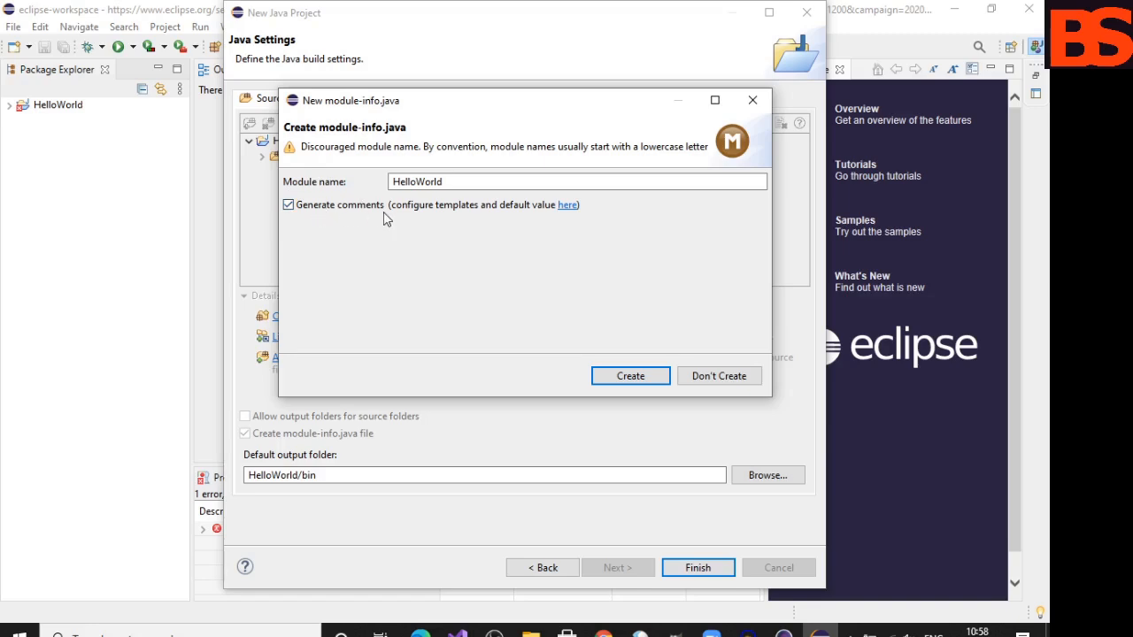
click(628, 377)
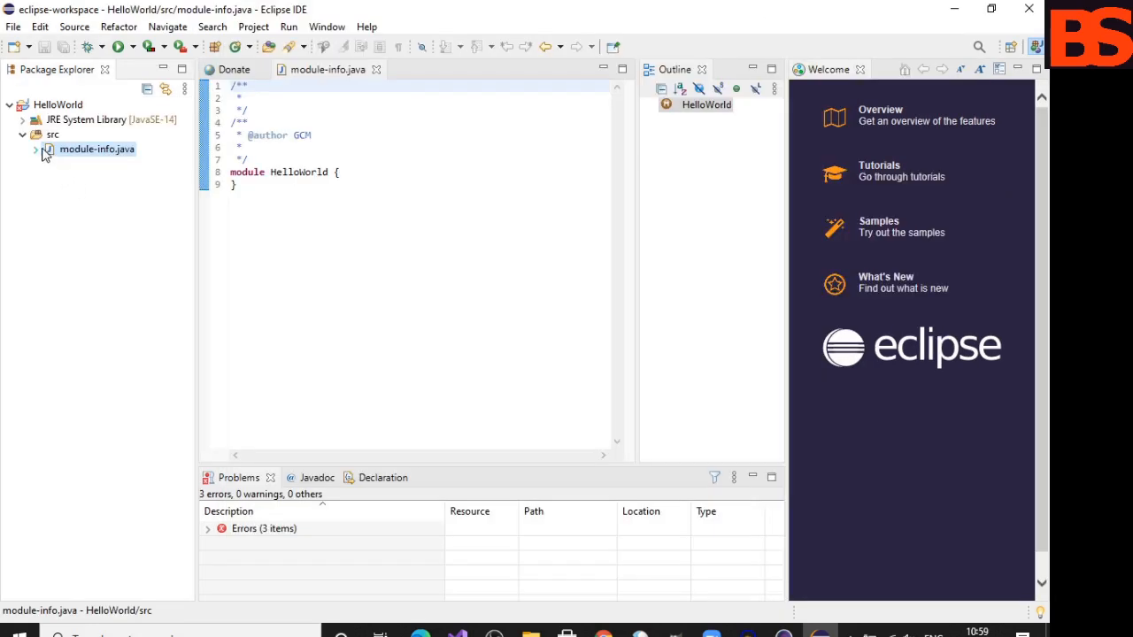
- Delete the module-info.java file from the HelloWorld project's src folder
right_click(46, 153)
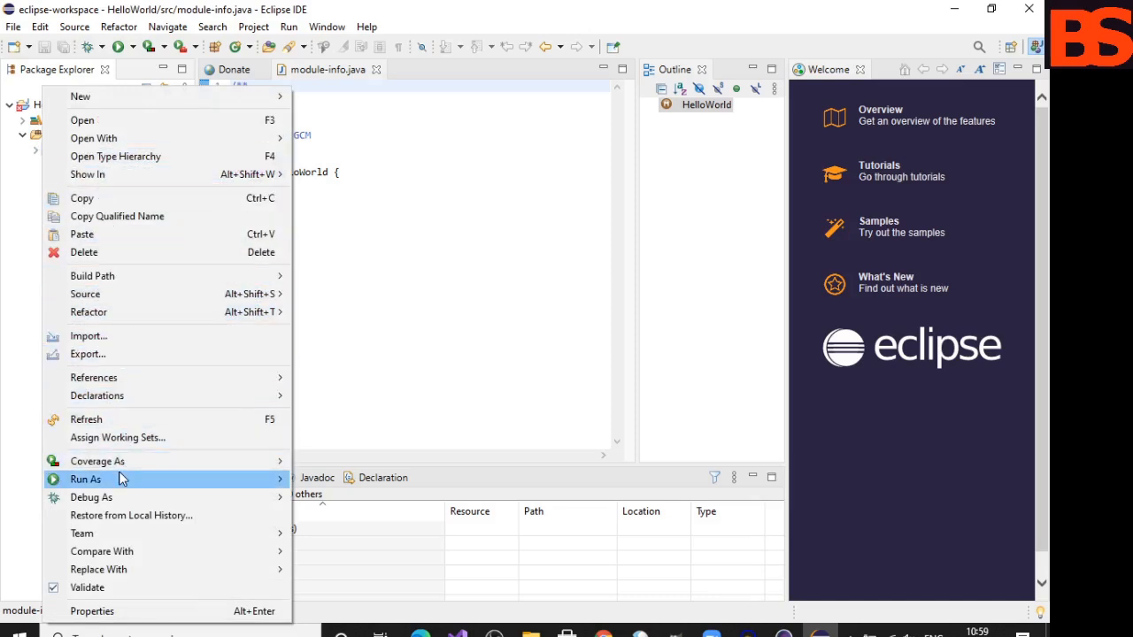
click(124, 252)
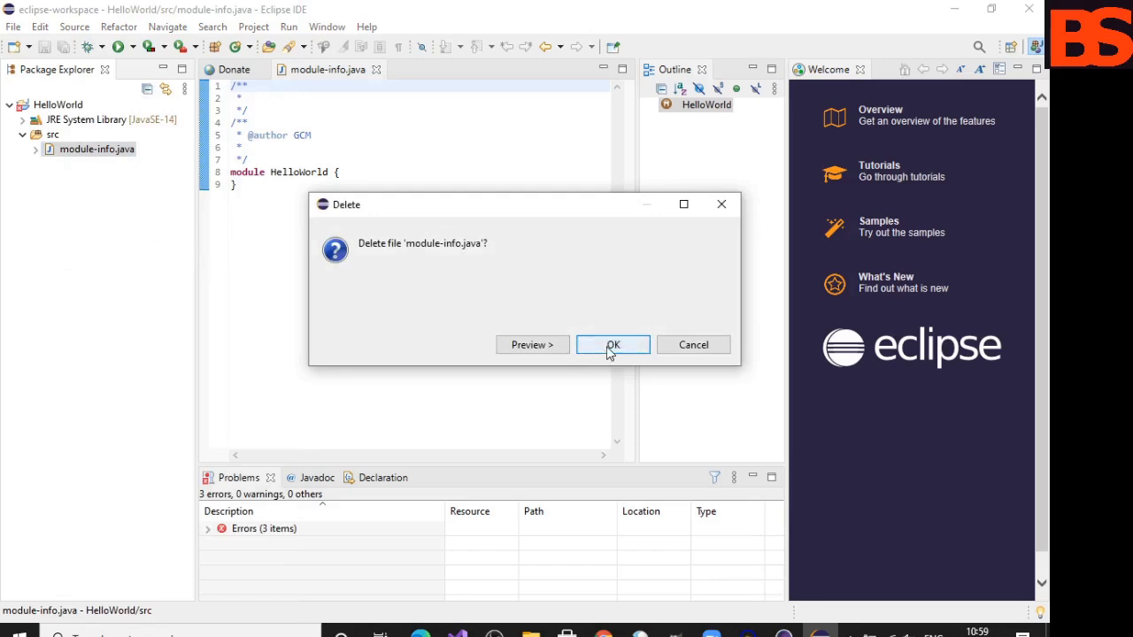
click(611, 347)
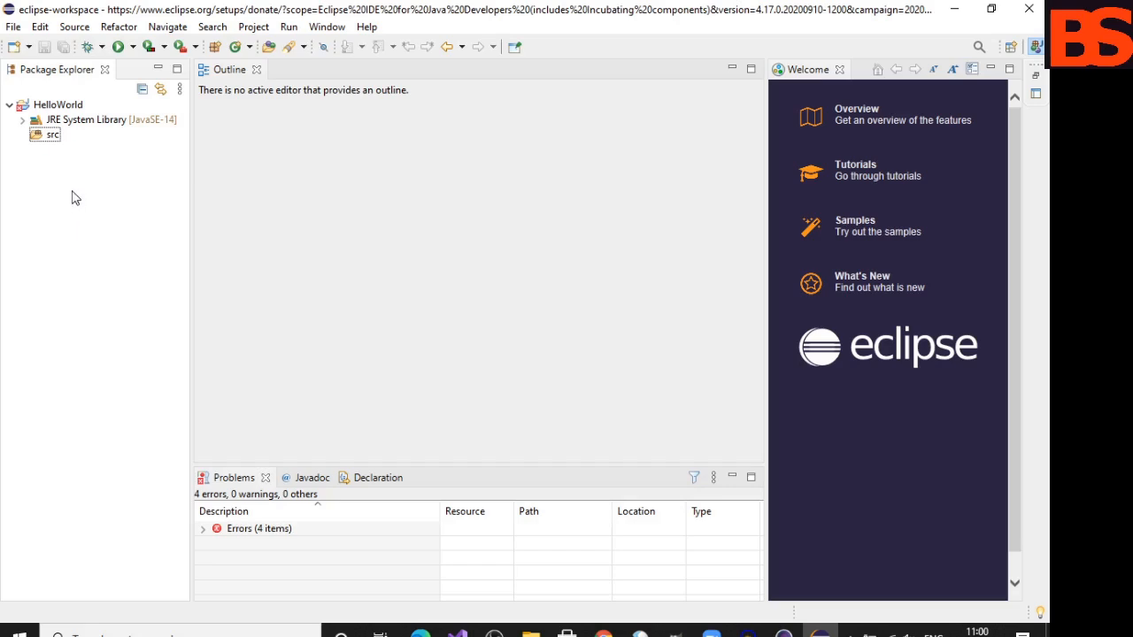
- Create a public Java class from the name hello.java in HelloWorld/src's default package, including a public static void main(String[] args) method stub
click(13, 27)
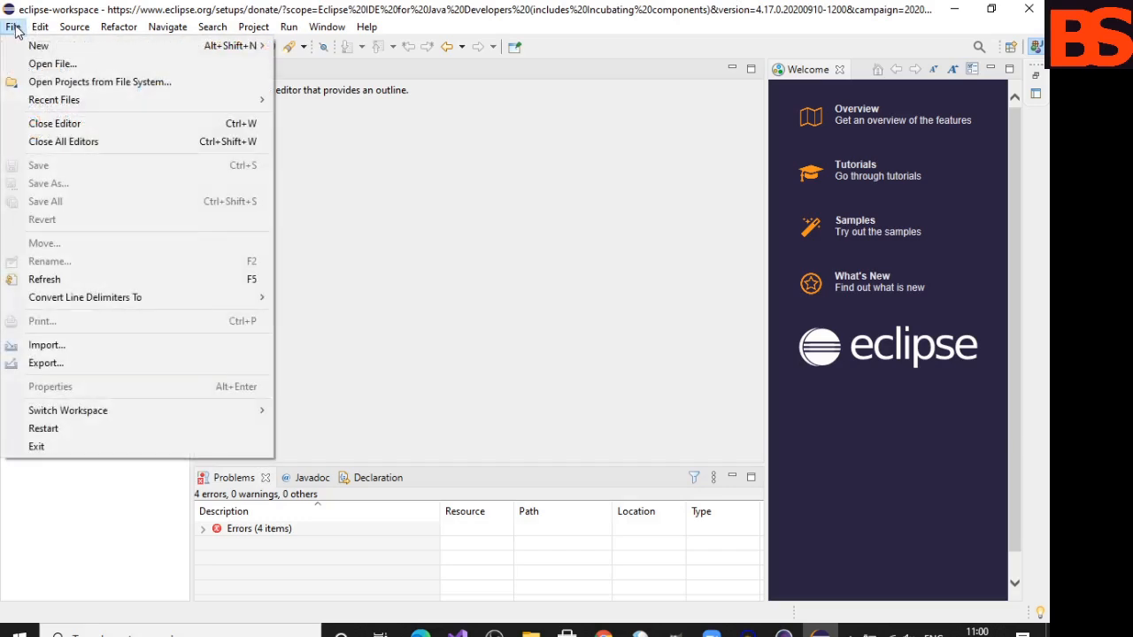
mouse_move(71, 49)
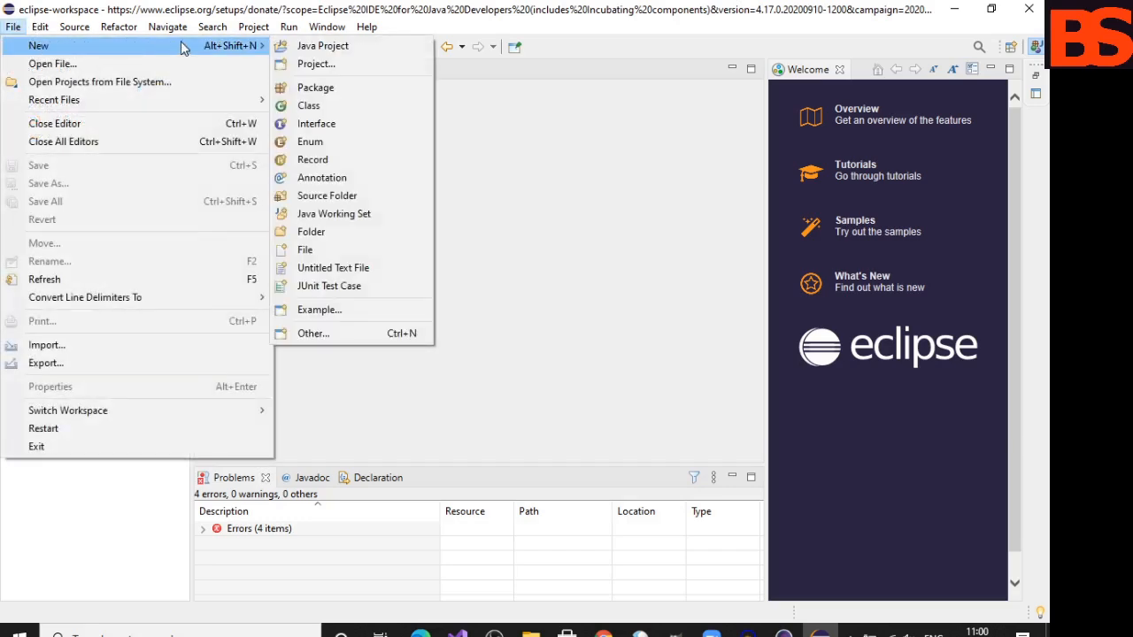
click(309, 106)
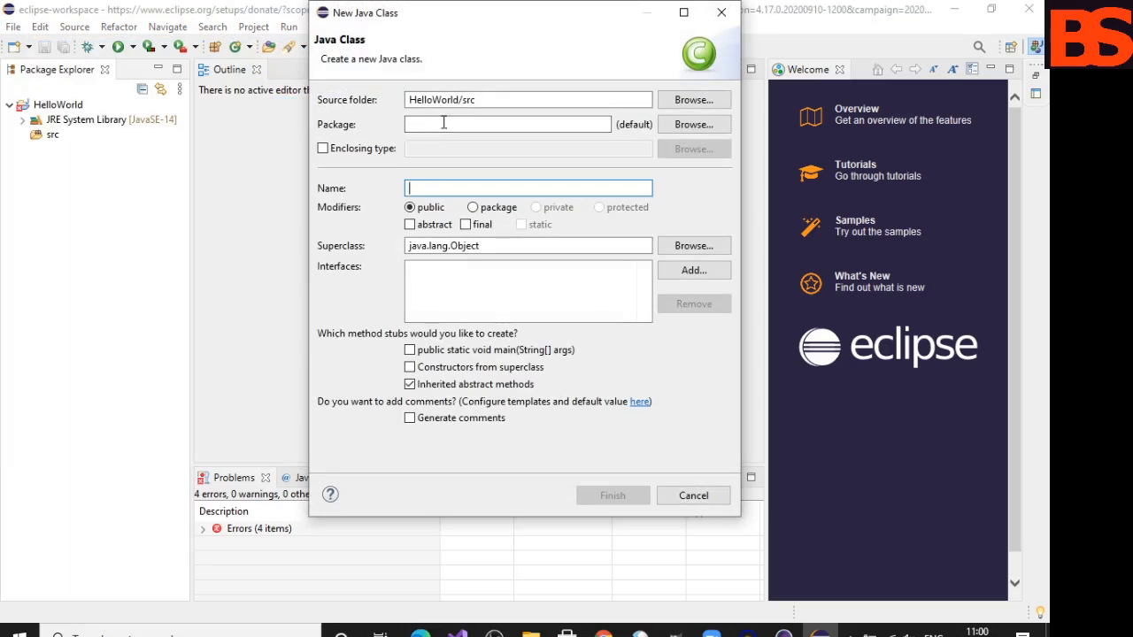
text(hello)
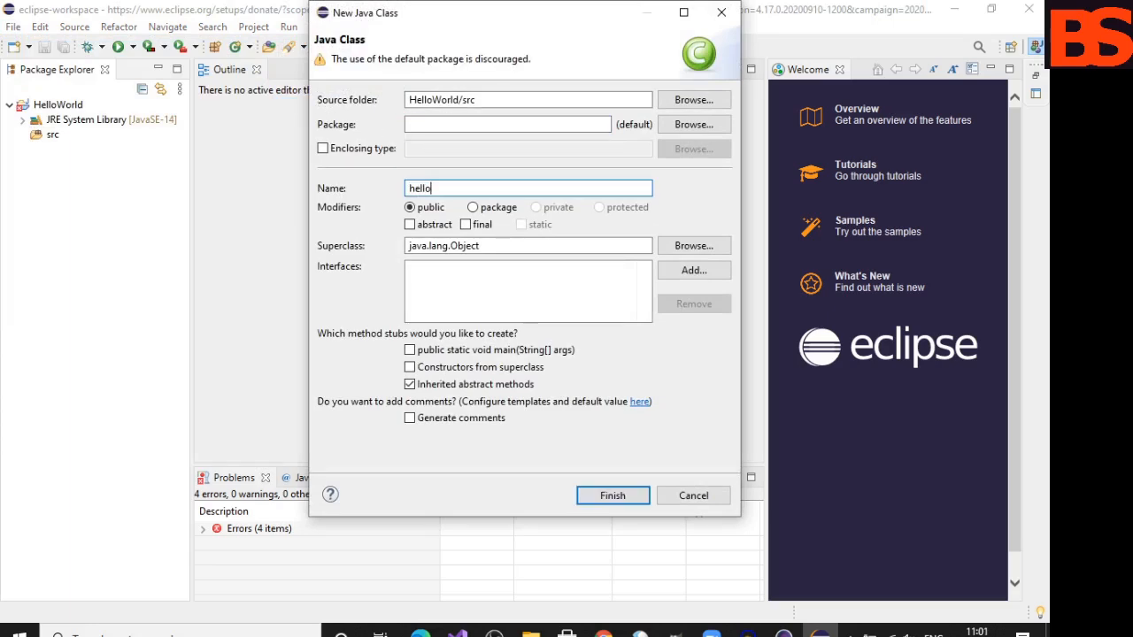
text(.java)
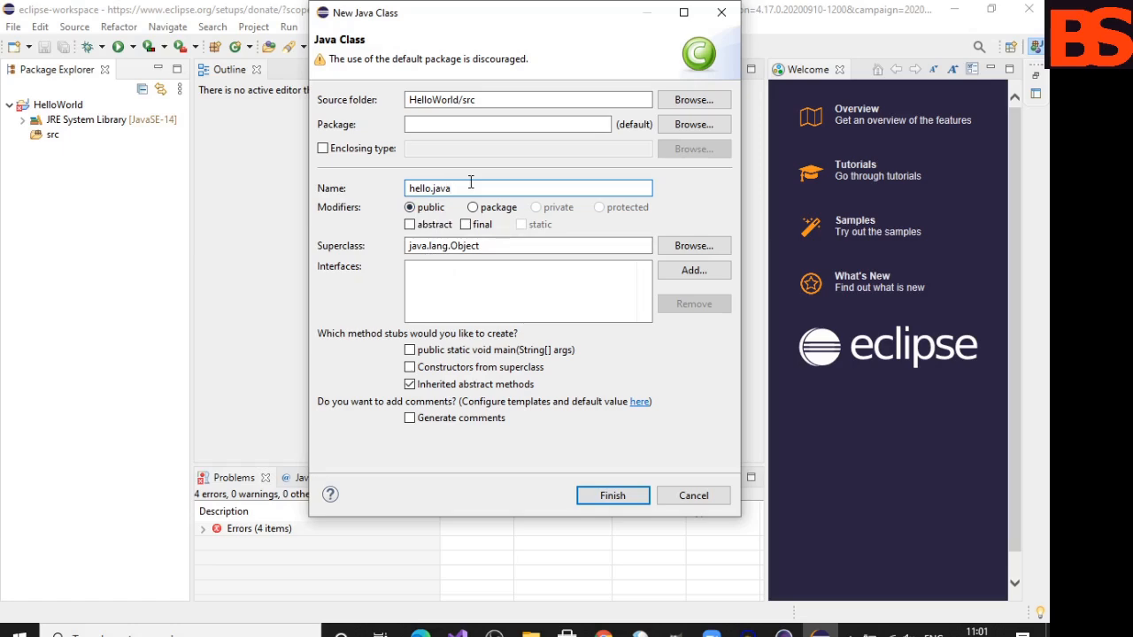
click(409, 351)
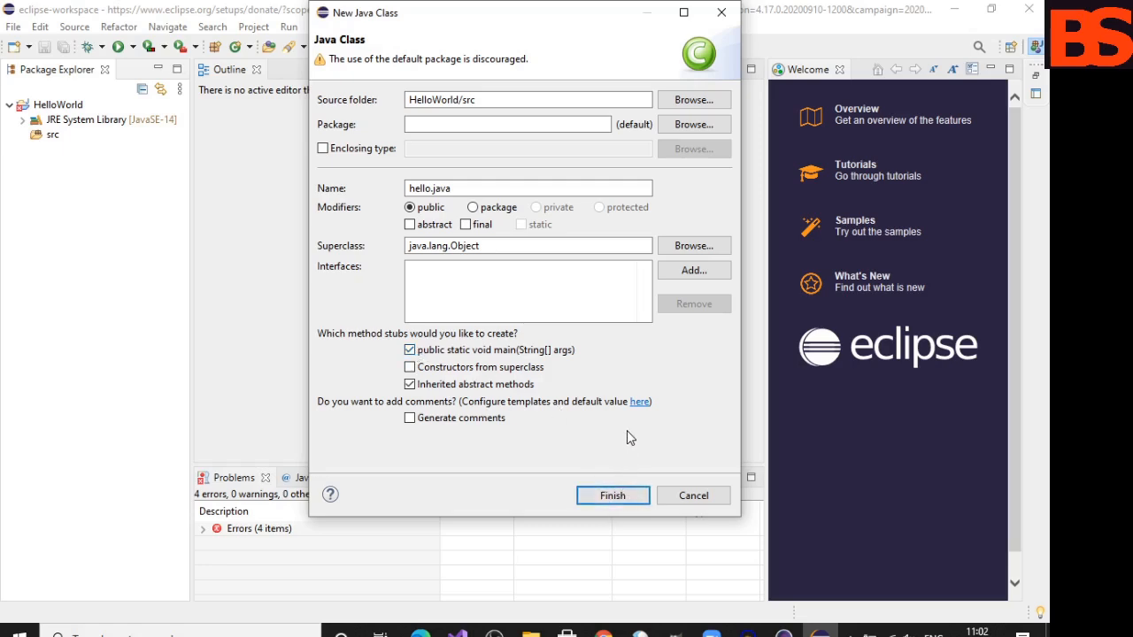
click(596, 496)
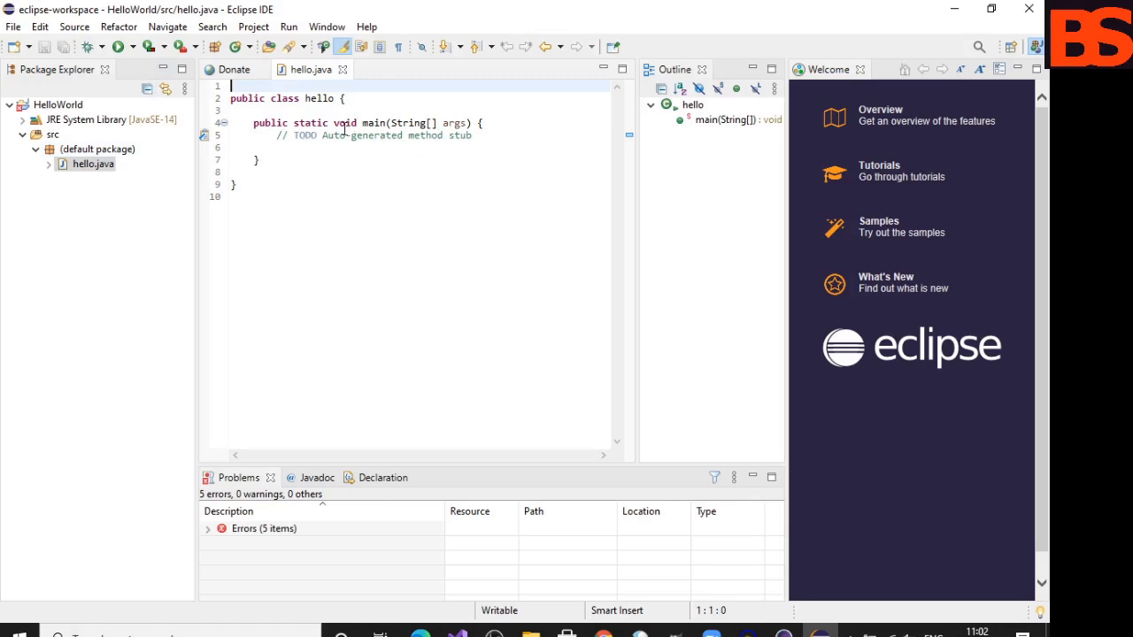
- Move main's opening brace to its own line and add the statement System.out.println("Hello World!"); below the TODO comment
click(478, 124)
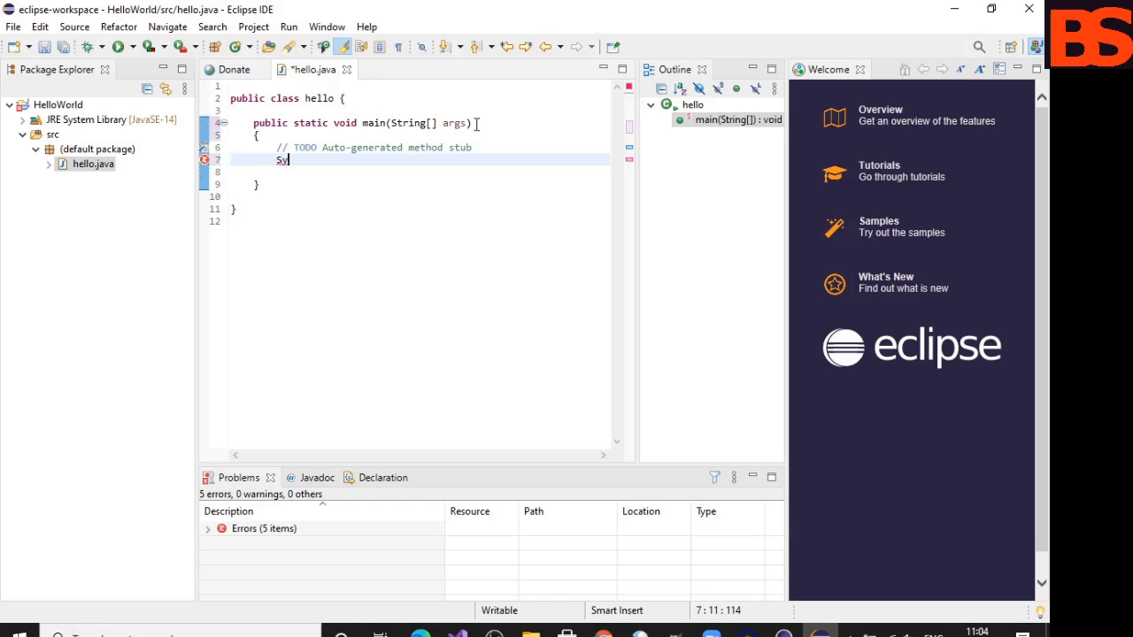
text(stem.)
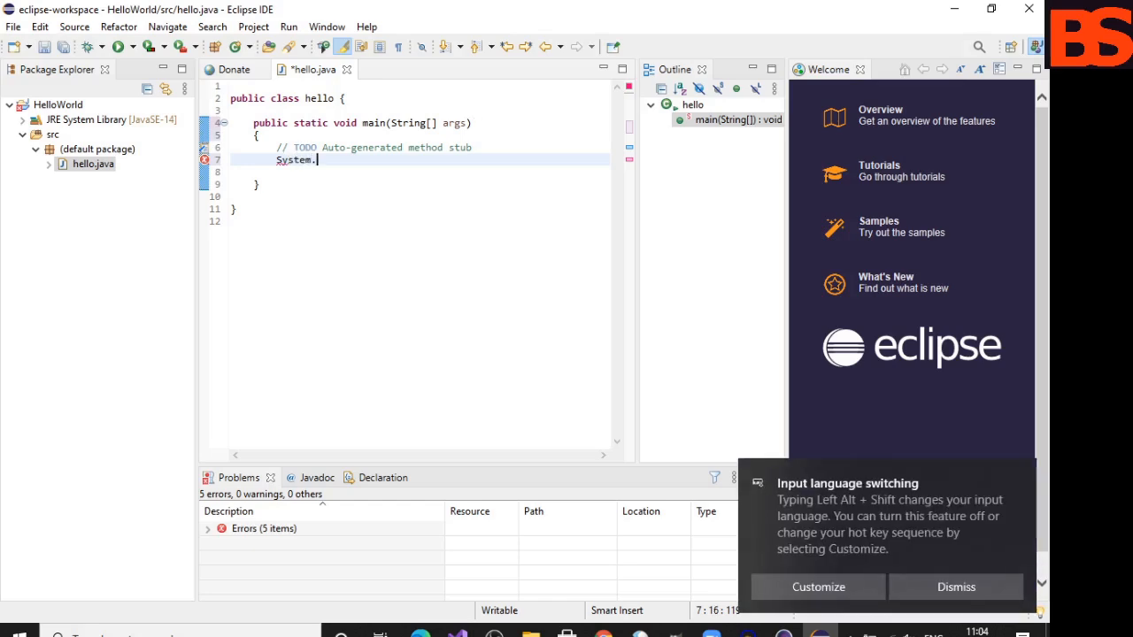
text(out)
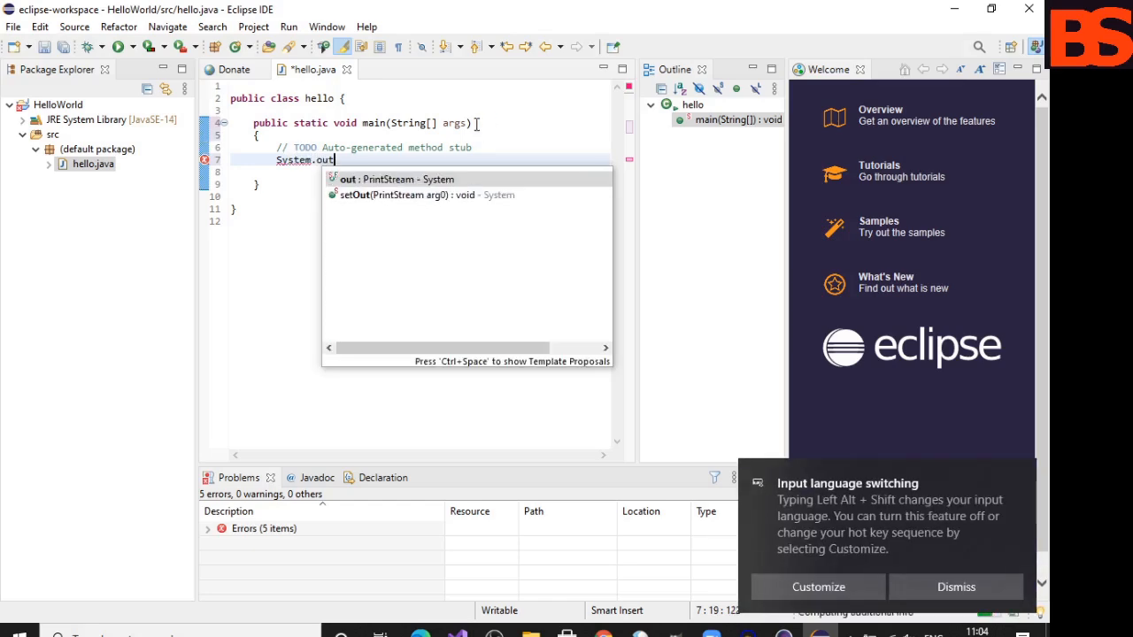
text(.pr)
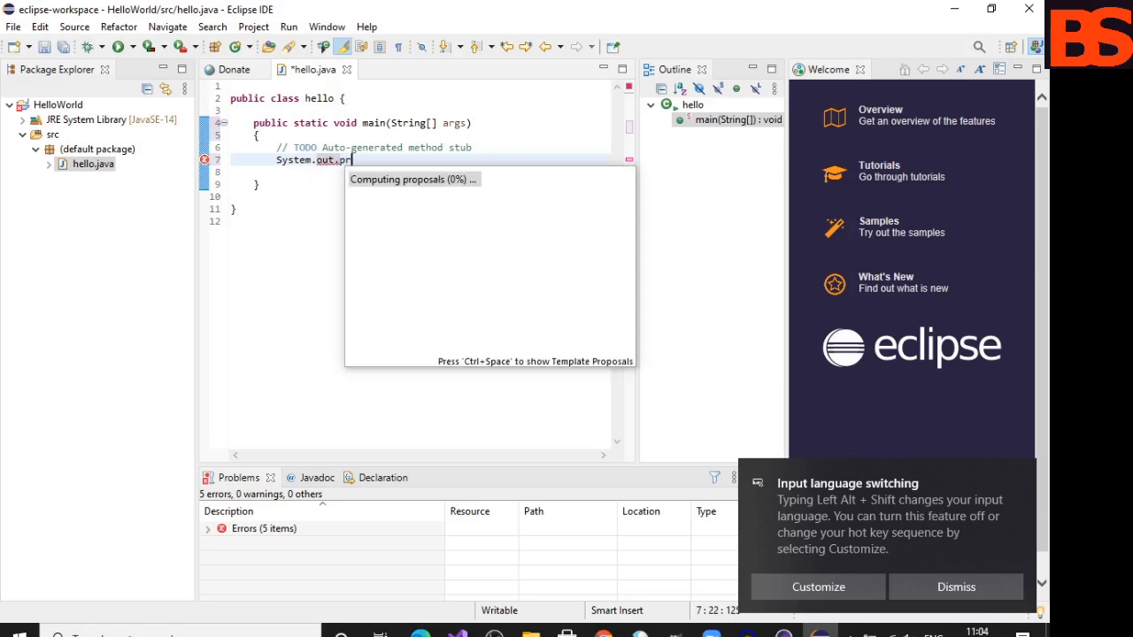
text(intln()
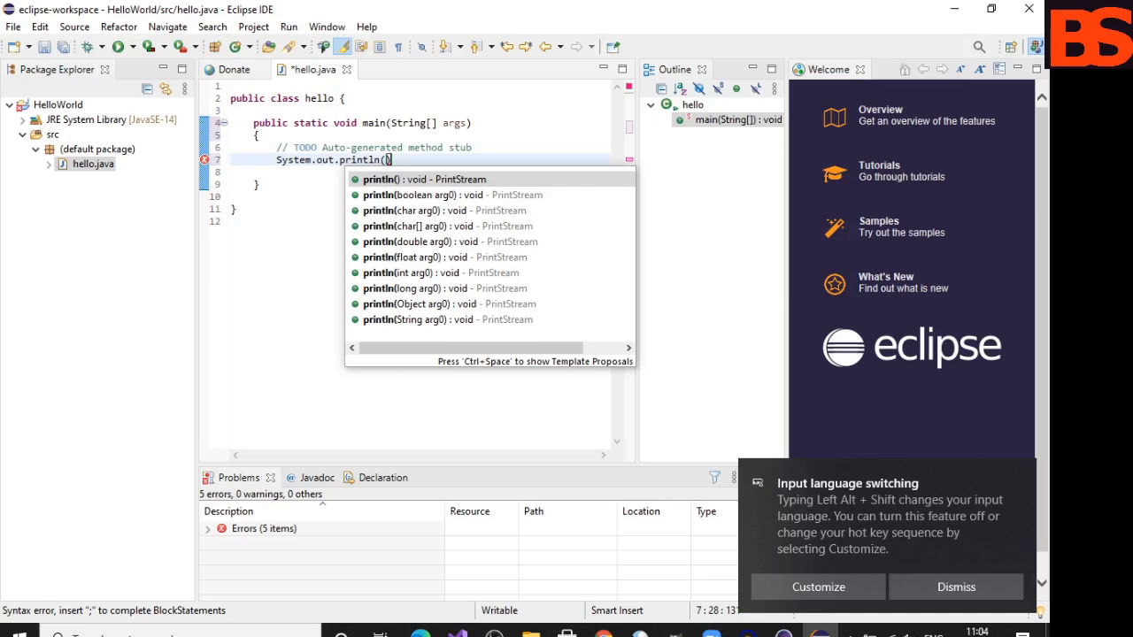
text(")
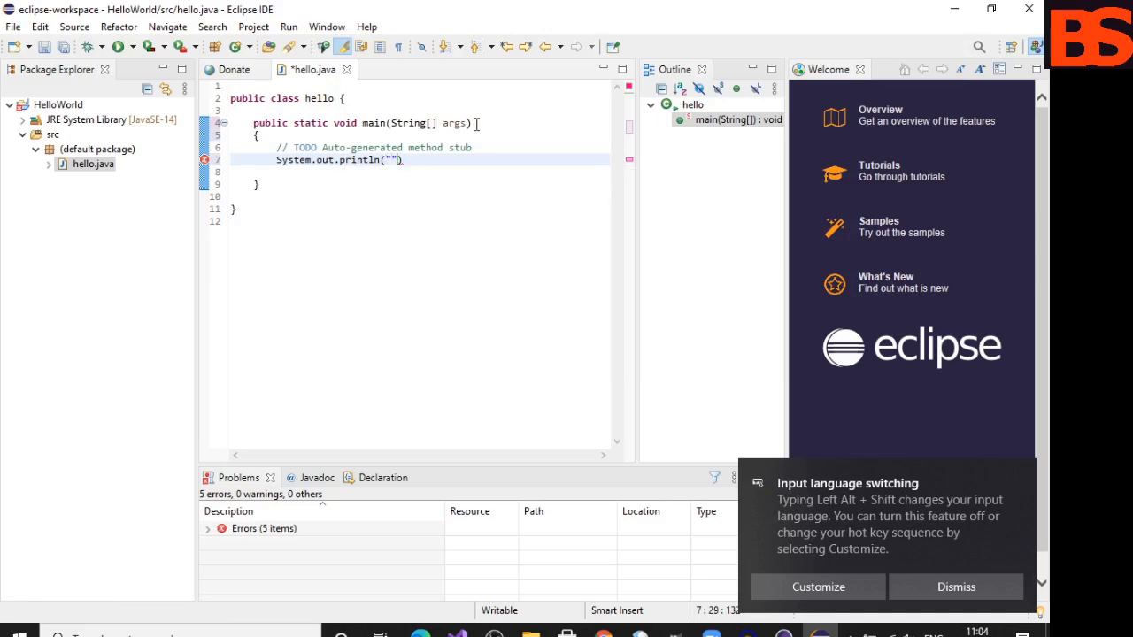
text(Hrllo)
key(BackSpace)
key(BackSpace)
key(BackSpace)
key(BackSpace)
text(r)
key(BackSpace)
text(ell)
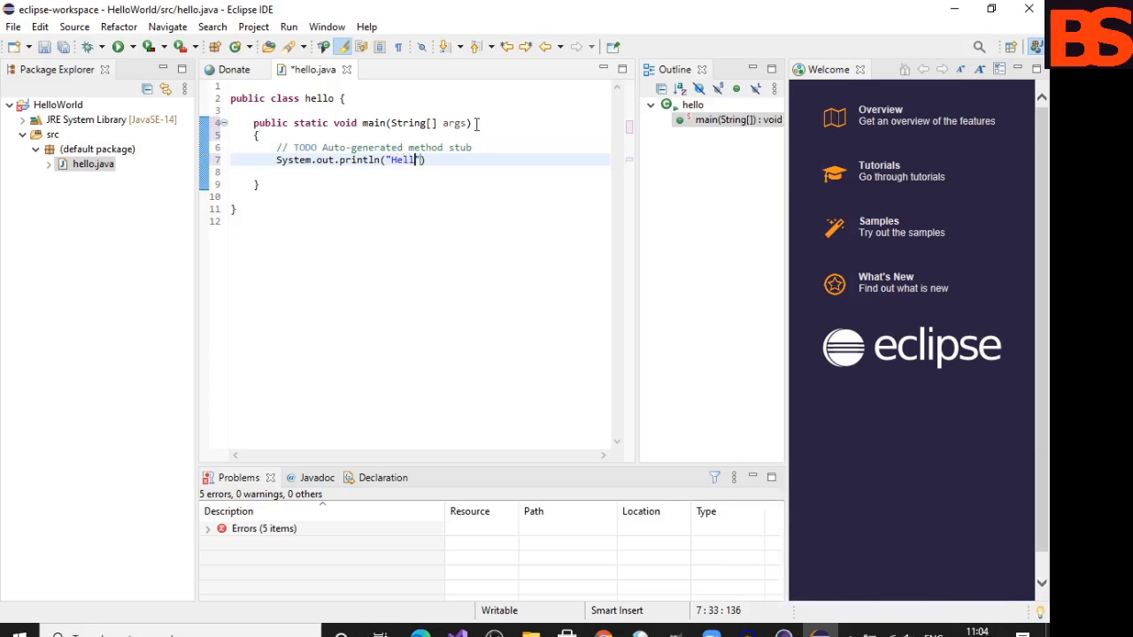
text(o World!)
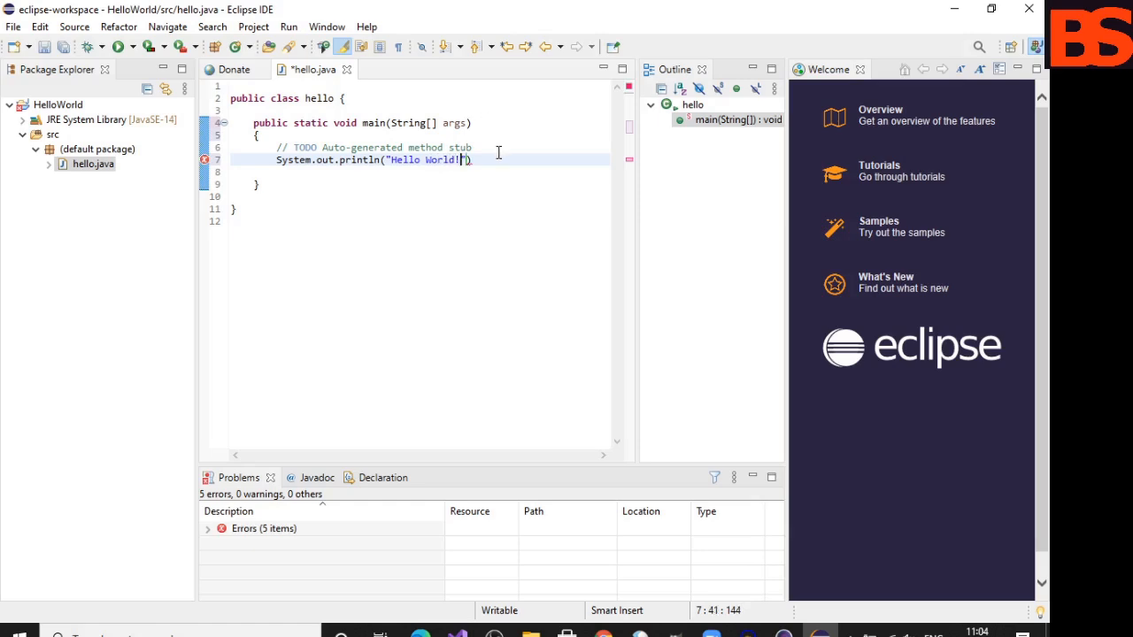
text(");)
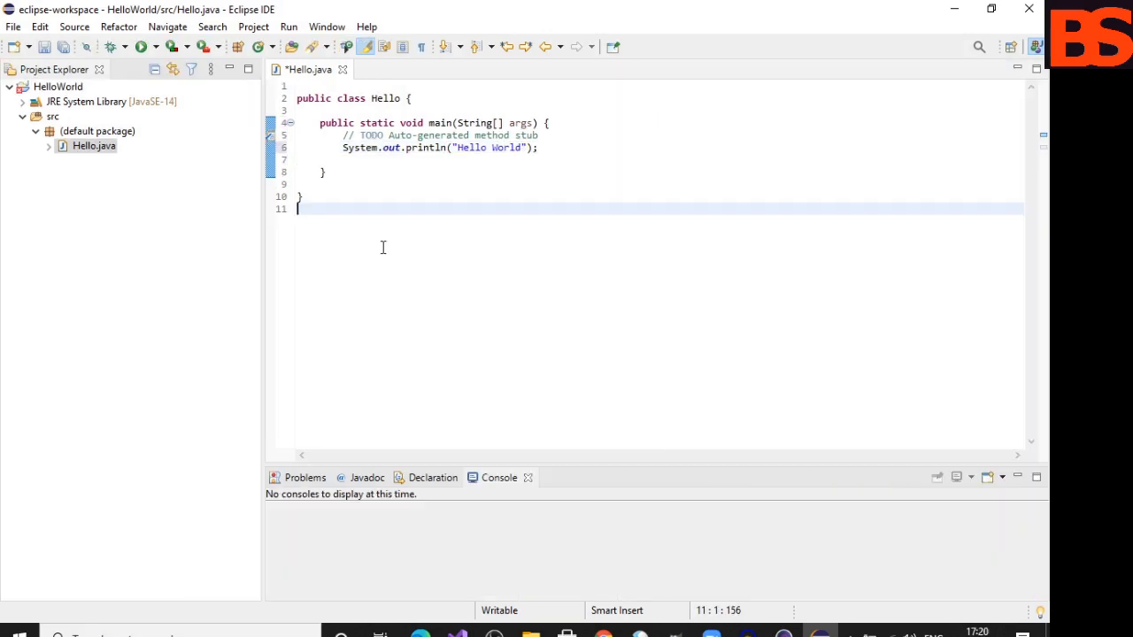
- Set the Java Editor Text Font to size 14 in the Colors and Fonts preferences and apply the change
click(338, 30)
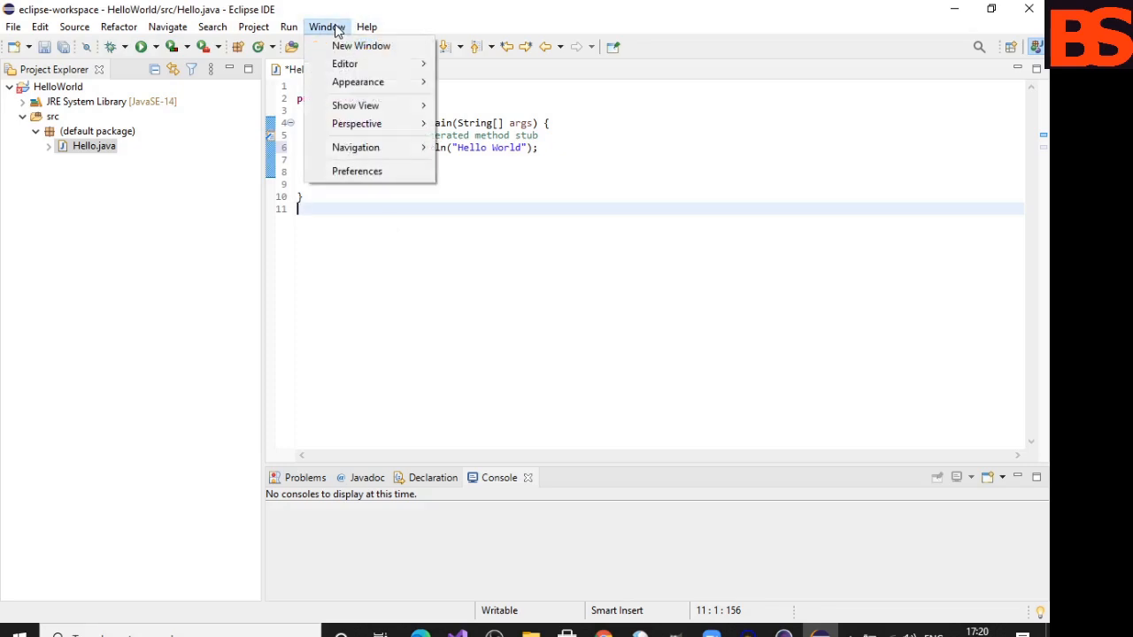
click(372, 173)
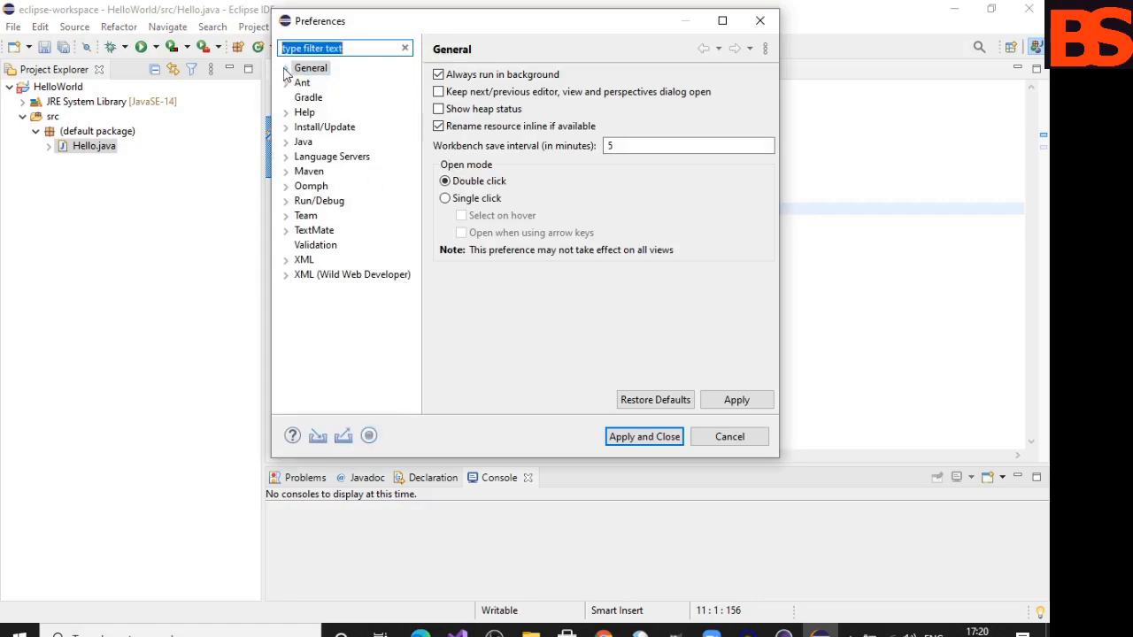
click(285, 68)
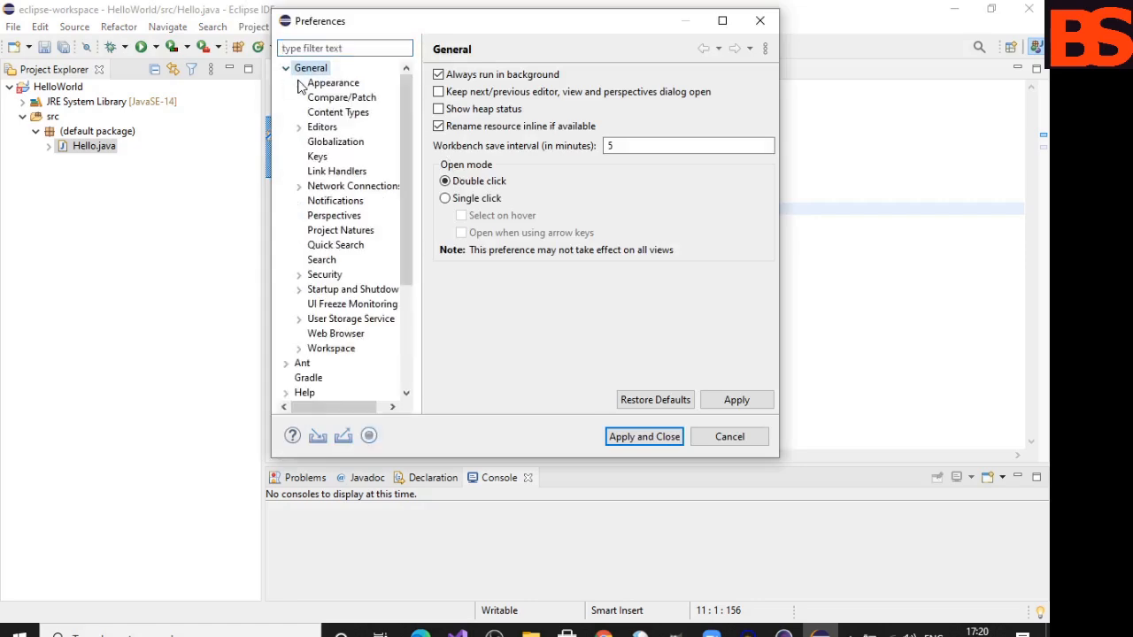
click(299, 83)
click(342, 98)
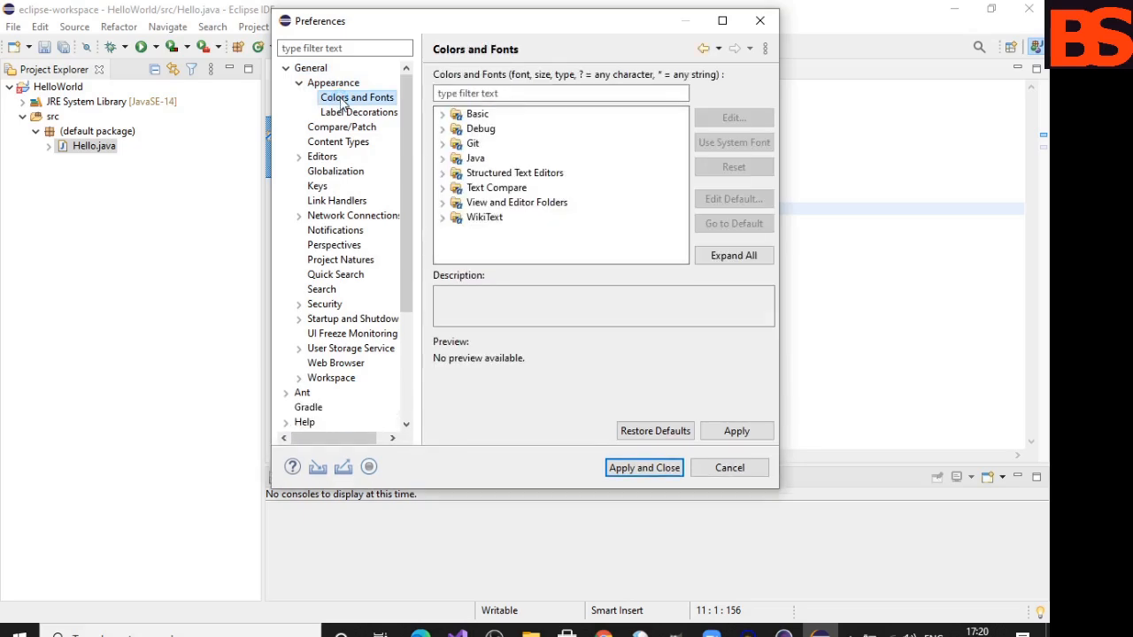
click(442, 158)
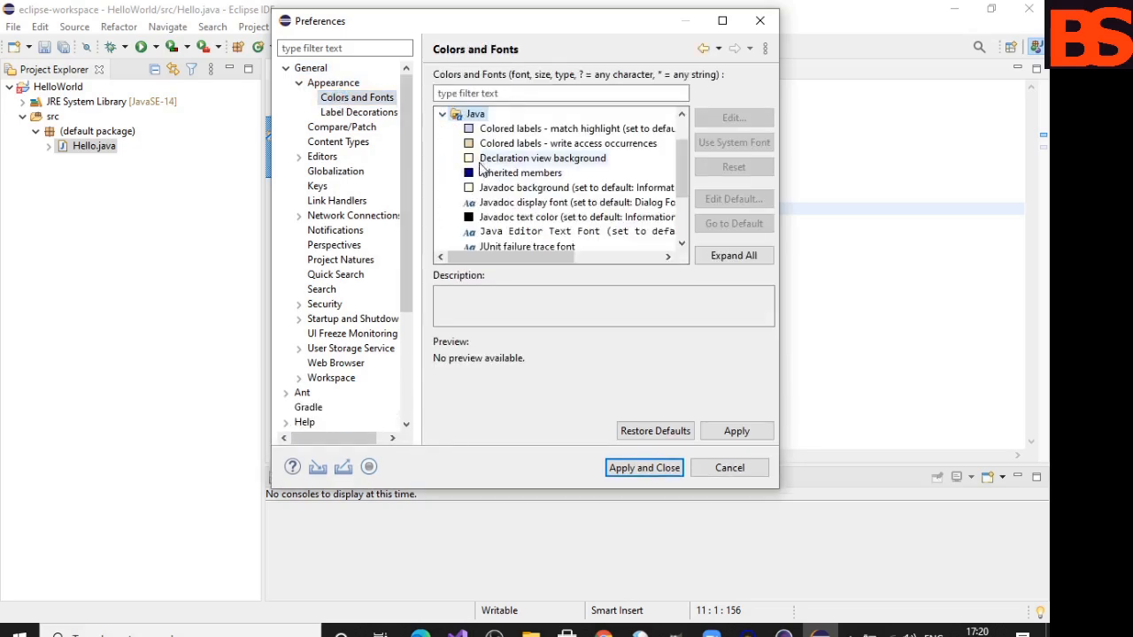
click(474, 233)
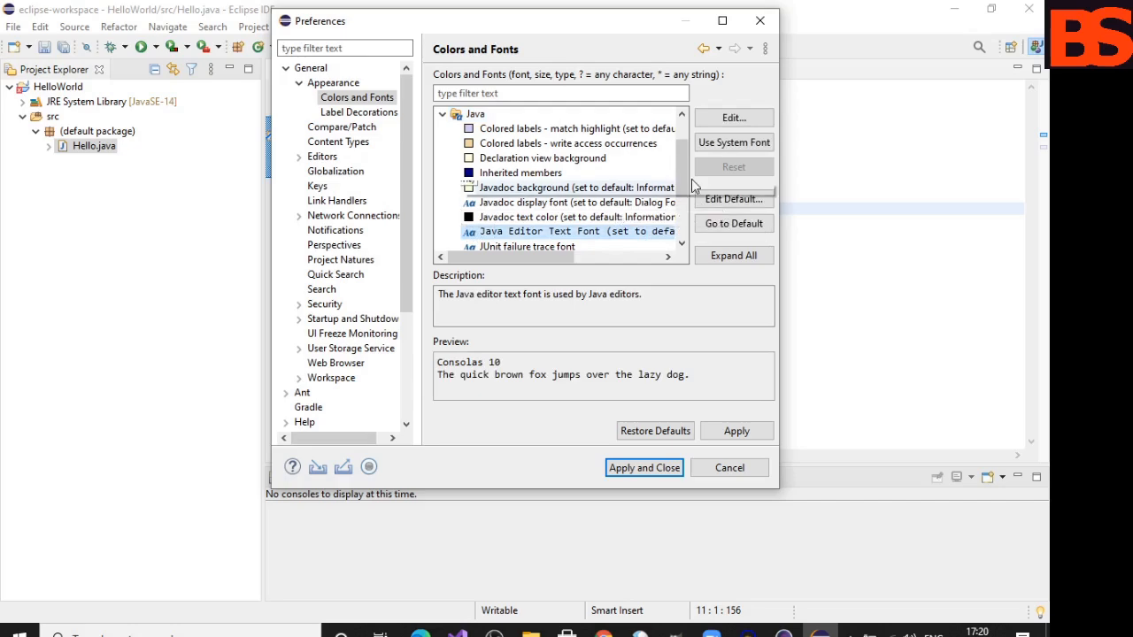
click(734, 115)
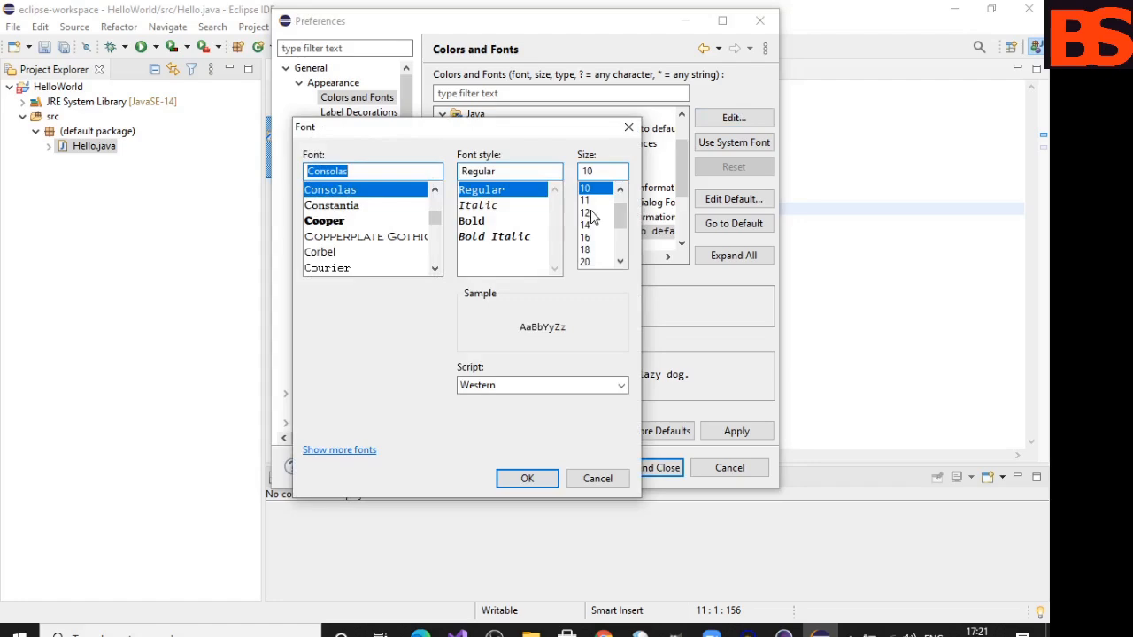
click(587, 226)
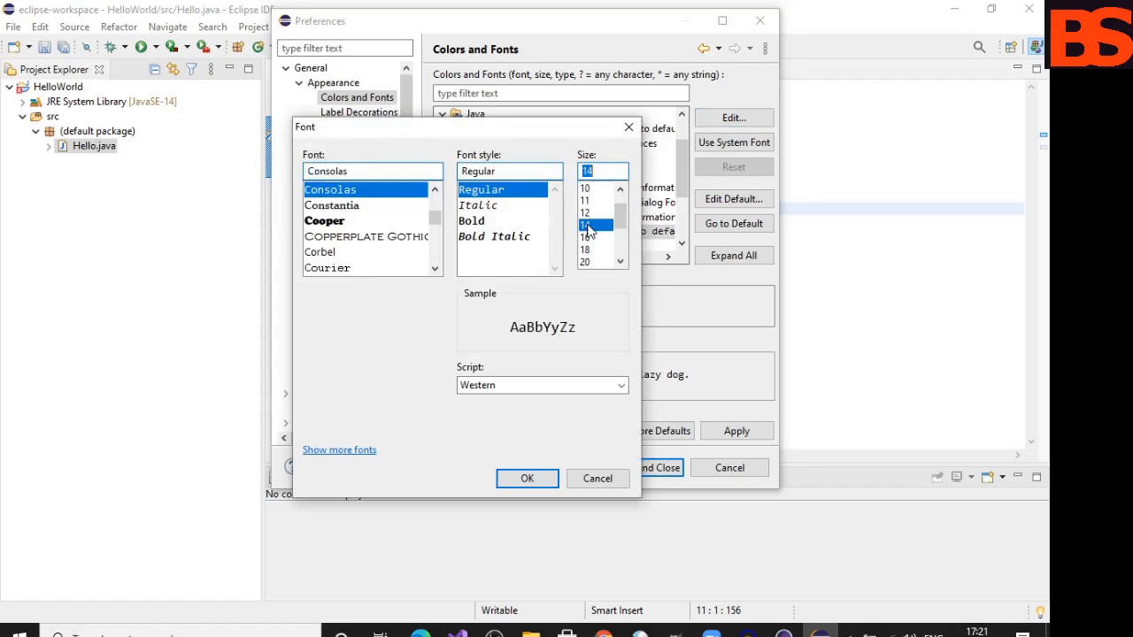
click(533, 485)
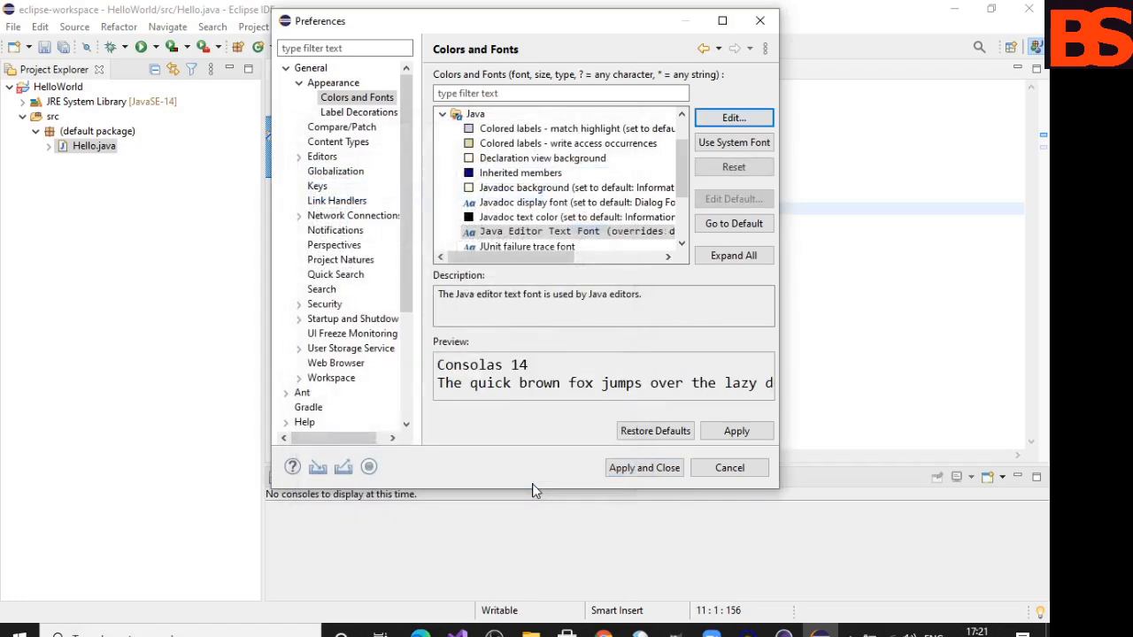
click(657, 471)
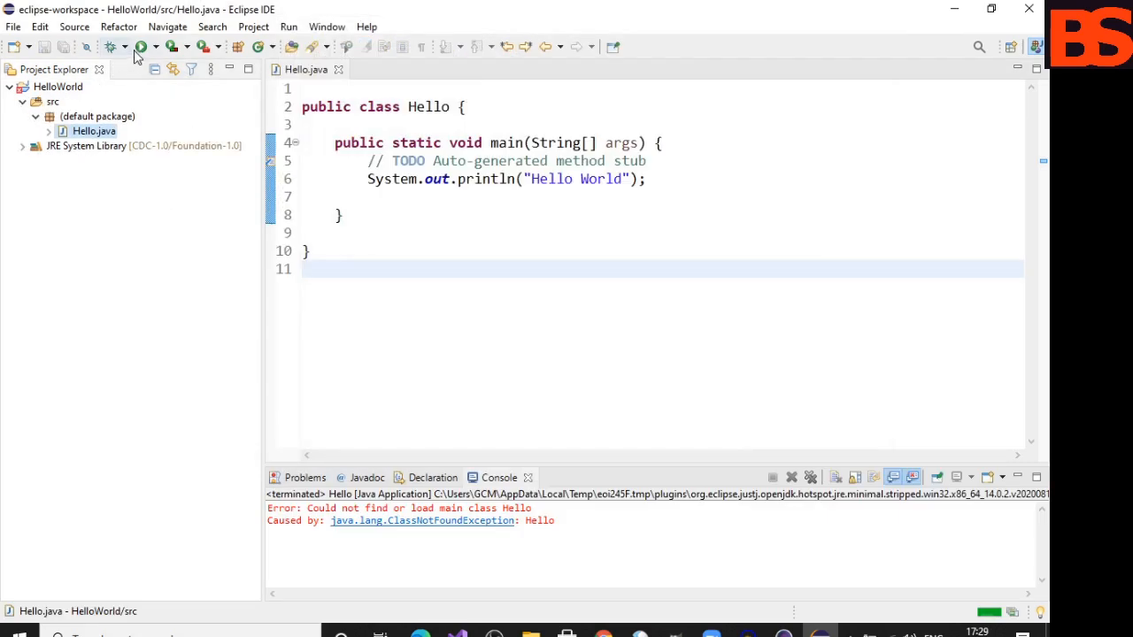
- Run the Hello.java program from the HelloWorld project
click(140, 49)
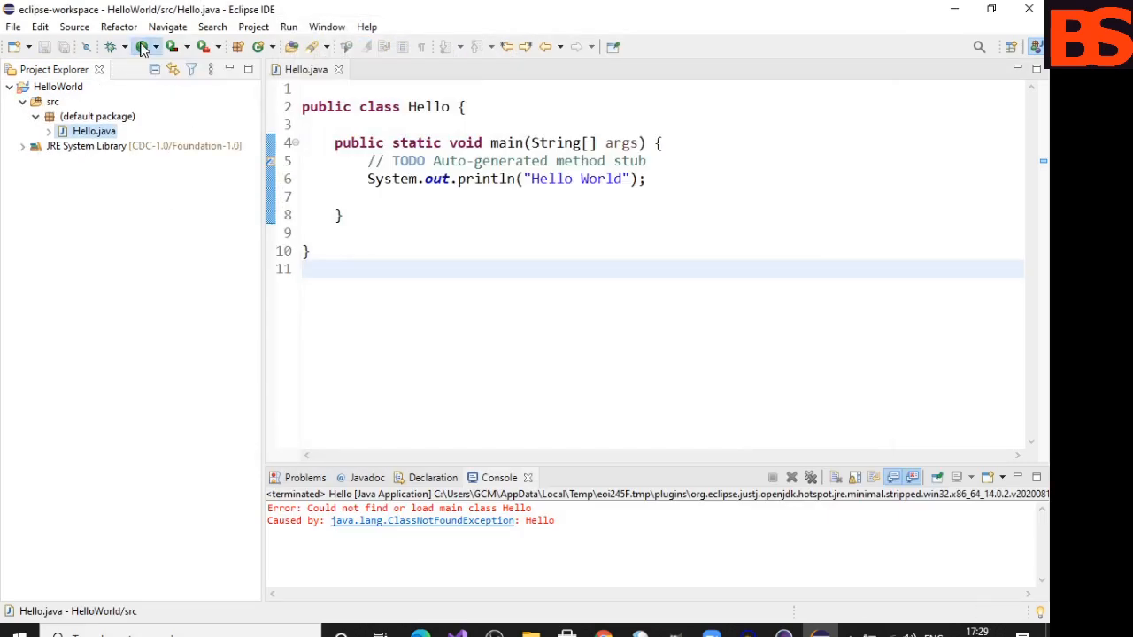